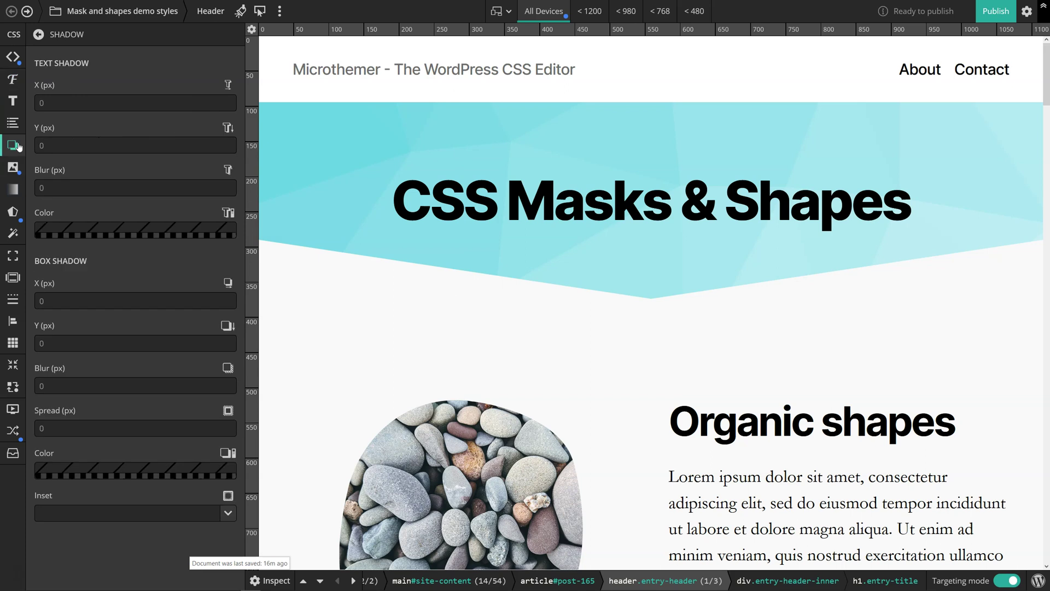
Look through the header's Grid, Animation, and Shapes & Masks property groups
{"action": "left_click", "coordinate": [12, 343]}
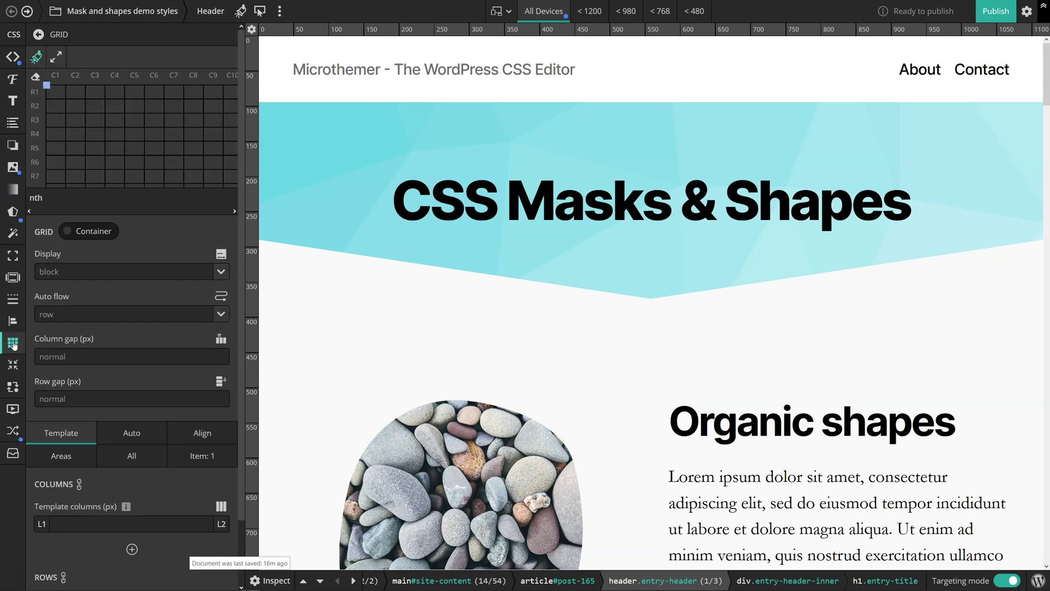
{"action": "left_click", "coordinate": [13, 409]}
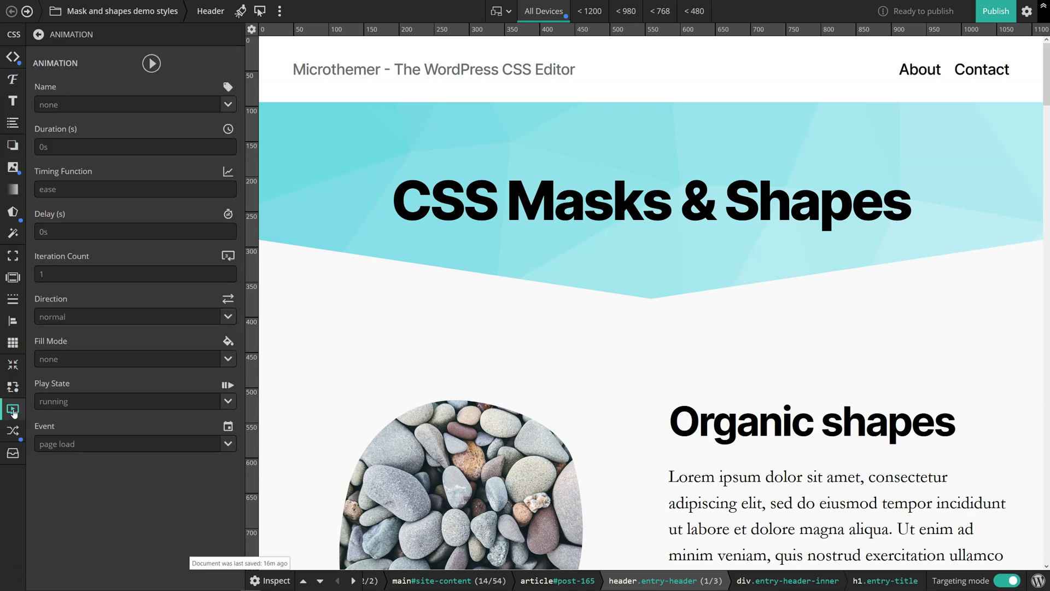
{"action": "left_click", "coordinate": [8, 216]}
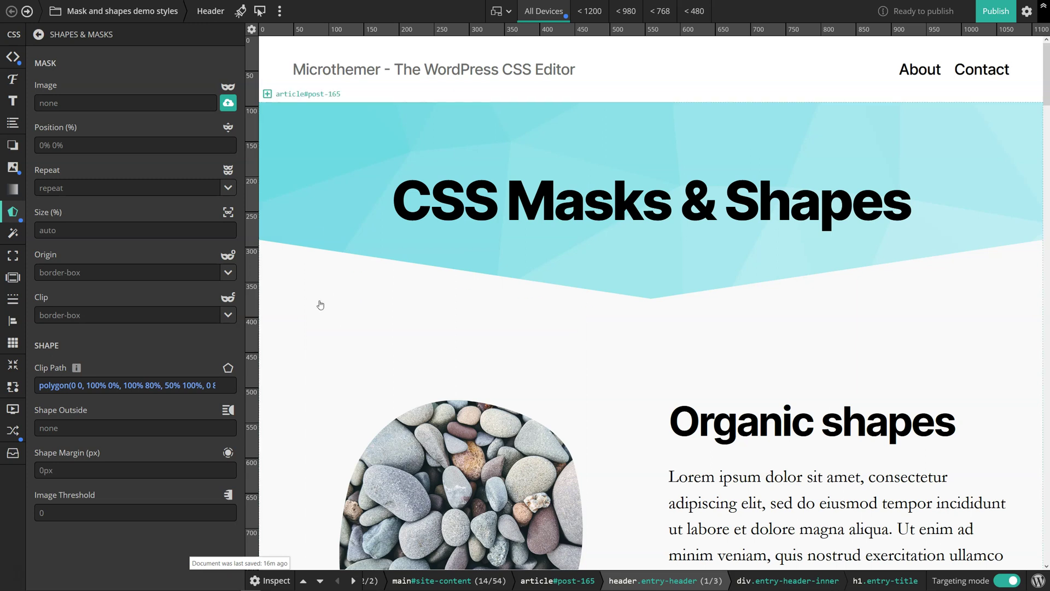
Examine the mask settings of the pebbles, dolphins and sunglasses images, including the sunglasses image's radial gradient mask
{"action": "scroll", "coordinate": [447, 283], "scroll_direction": "down", "scroll_amount": 4}
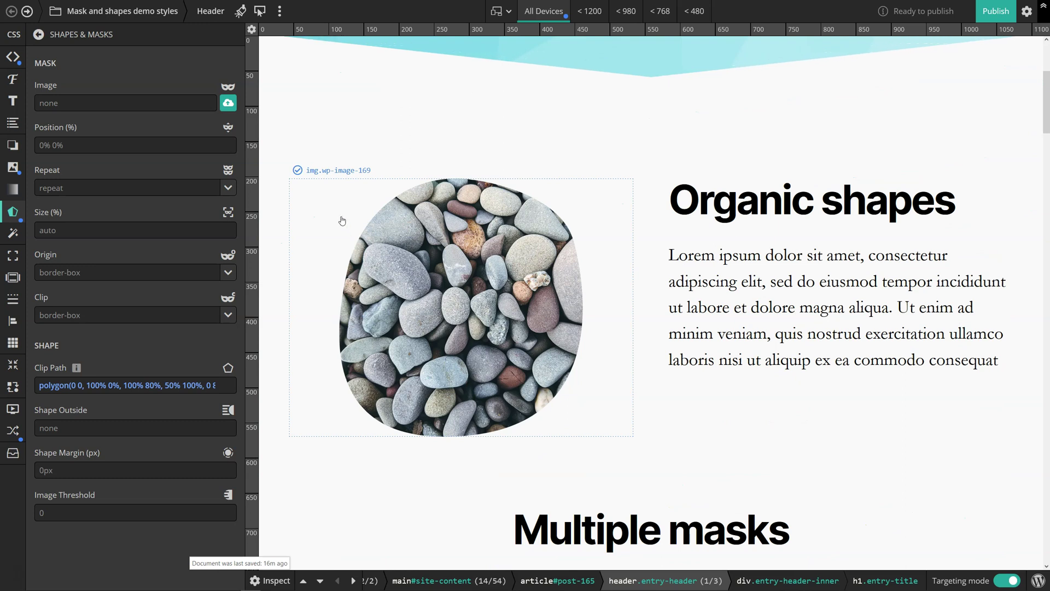
{"action": "left_click", "coordinate": [342, 220]}
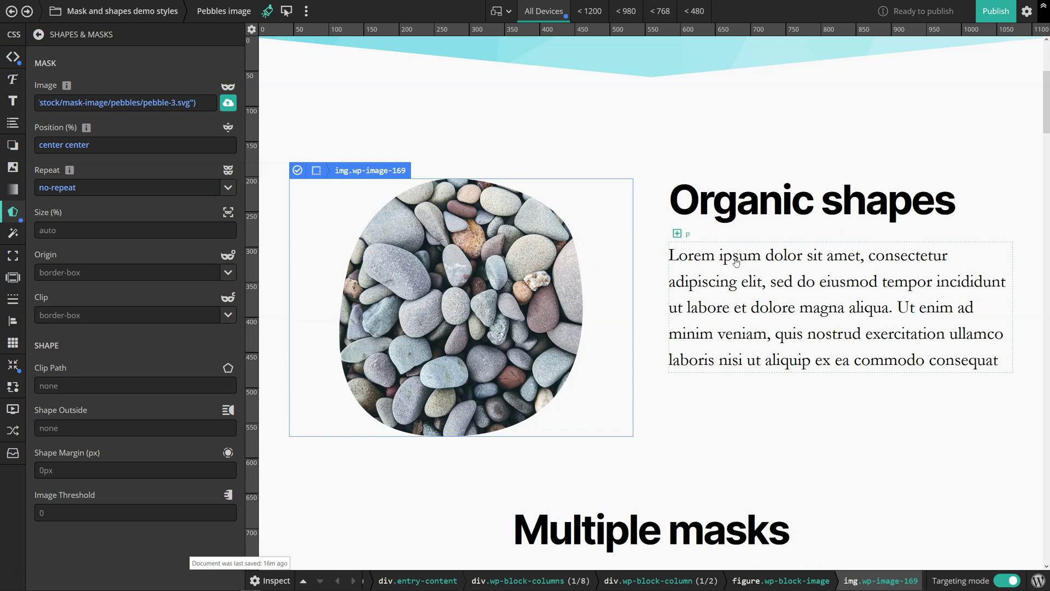
{"action": "scroll", "coordinate": [482, 218], "scroll_direction": "down", "scroll_amount": 8}
{"action": "left_click", "coordinate": [481, 217]}
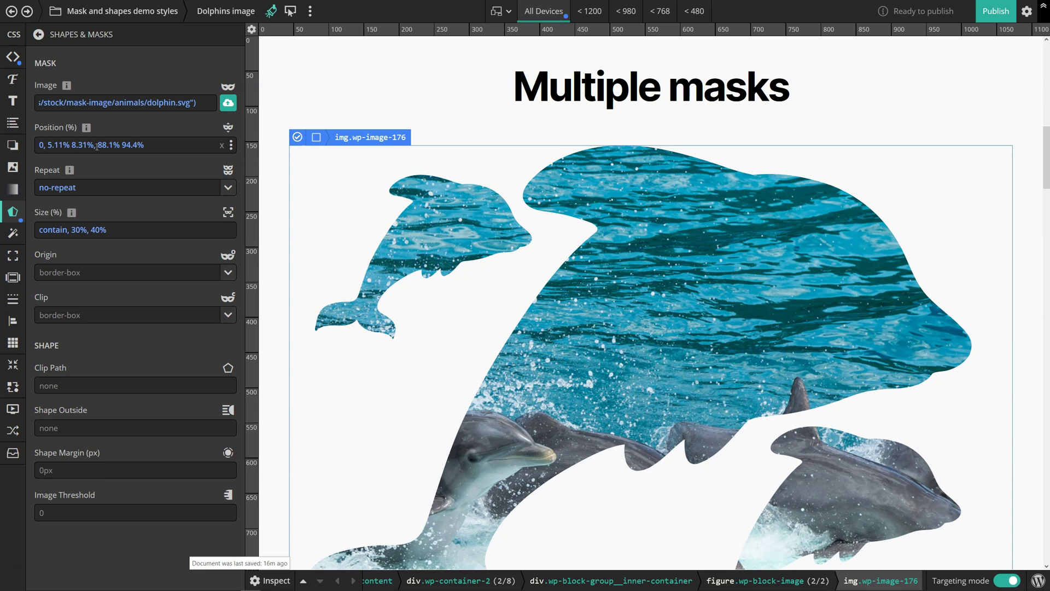
{"action": "scroll", "coordinate": [540, 220], "scroll_direction": "down", "scroll_amount": 1}
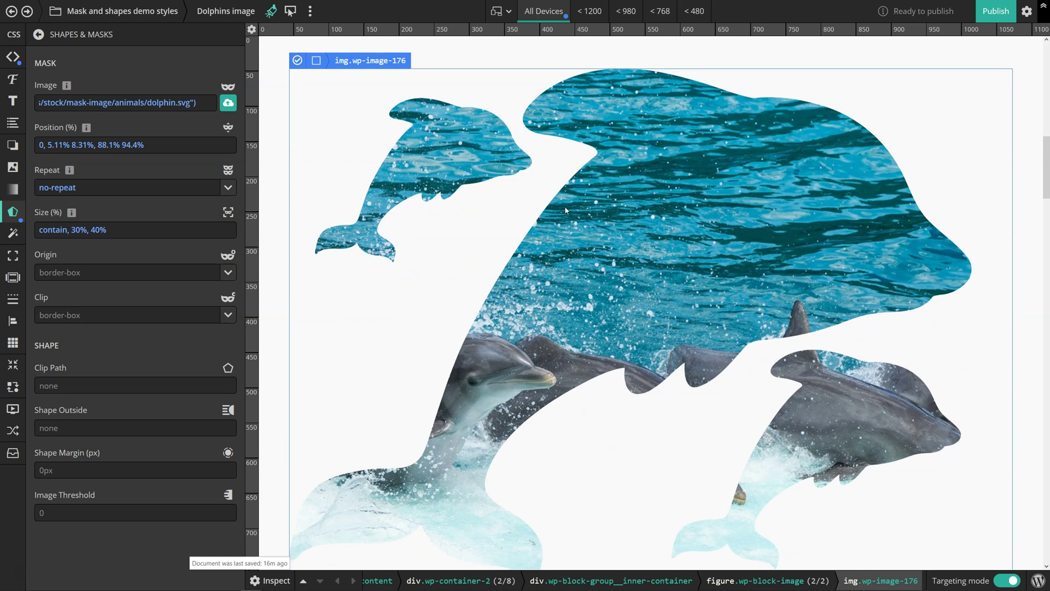
{"action": "scroll", "coordinate": [565, 210], "scroll_direction": "down", "scroll_amount": 6}
{"action": "left_click", "coordinate": [789, 228]}
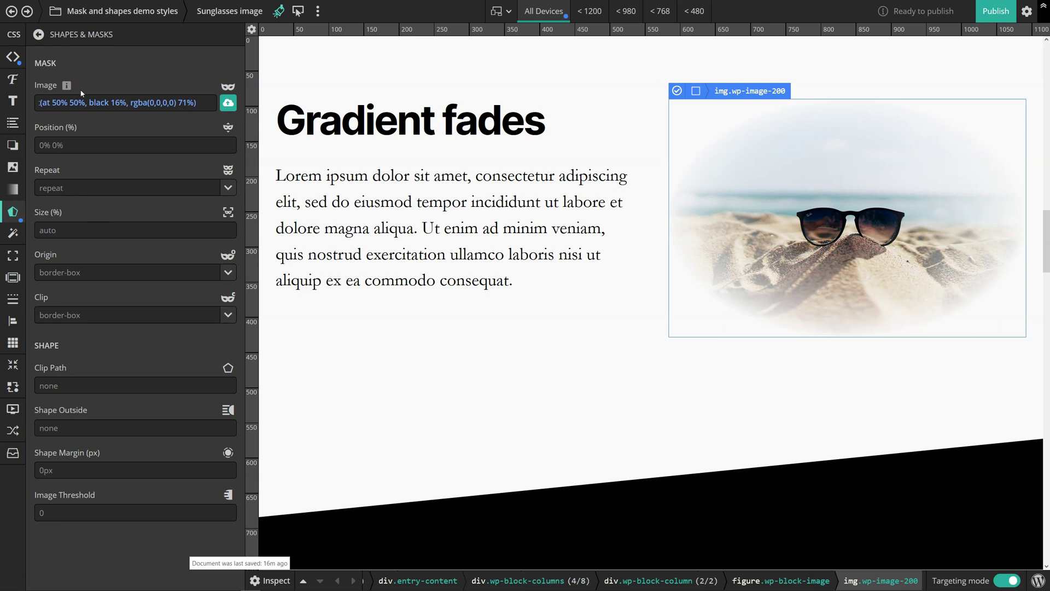
{"action": "left_click_drag", "start_coordinate": [77, 102], "coordinate": [38, 102]}
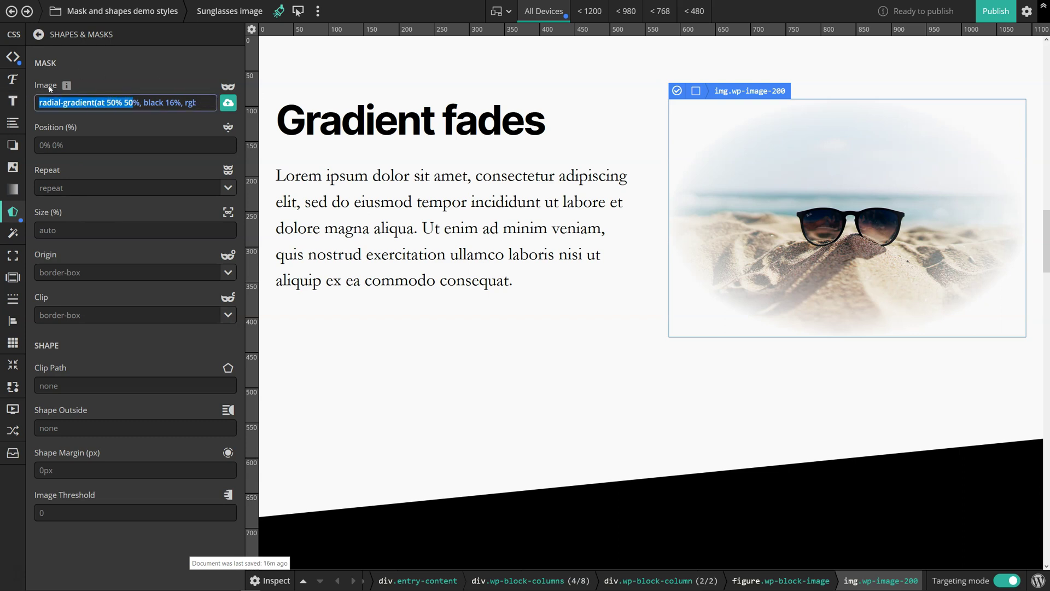
Examine the shape settings of the goldfish and octopus images in the Text around shapes section
{"action": "scroll", "coordinate": [438, 230], "scroll_direction": "down", "scroll_amount": 8}
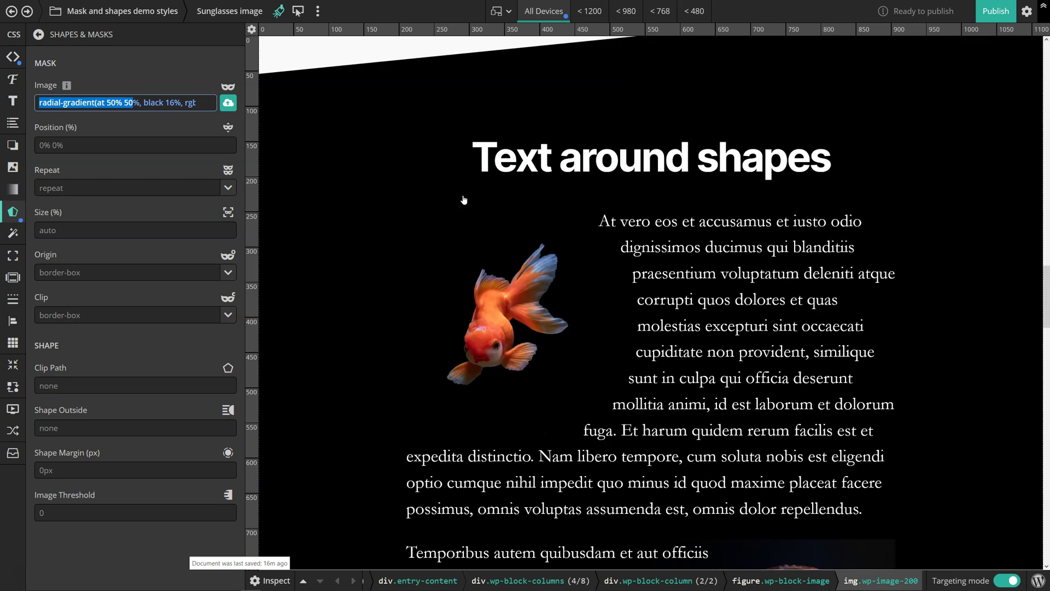
{"action": "left_click", "coordinate": [546, 267]}
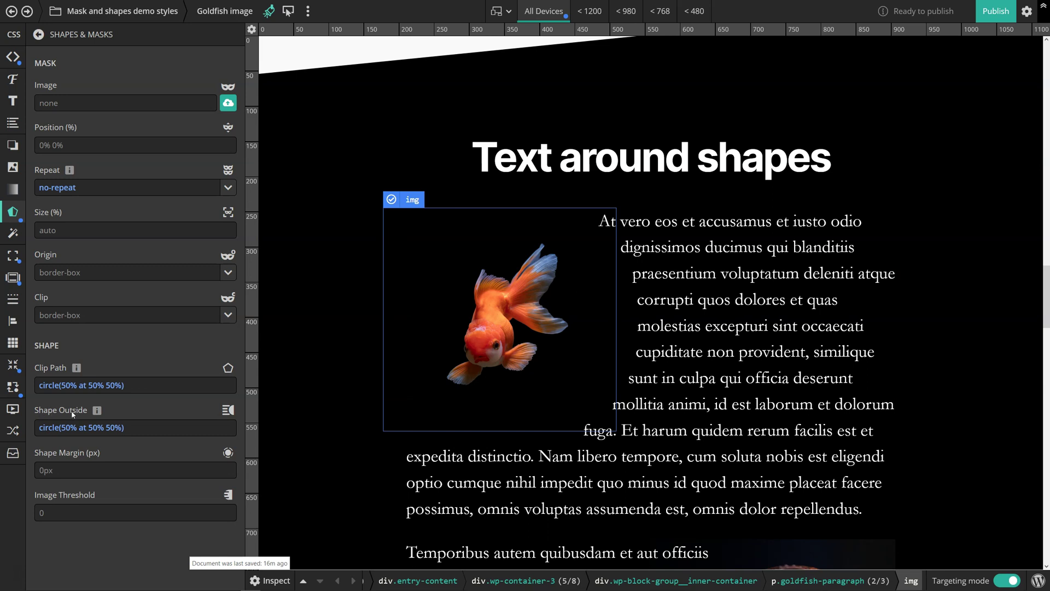
{"action": "scroll", "coordinate": [736, 328], "scroll_direction": "down", "scroll_amount": 5}
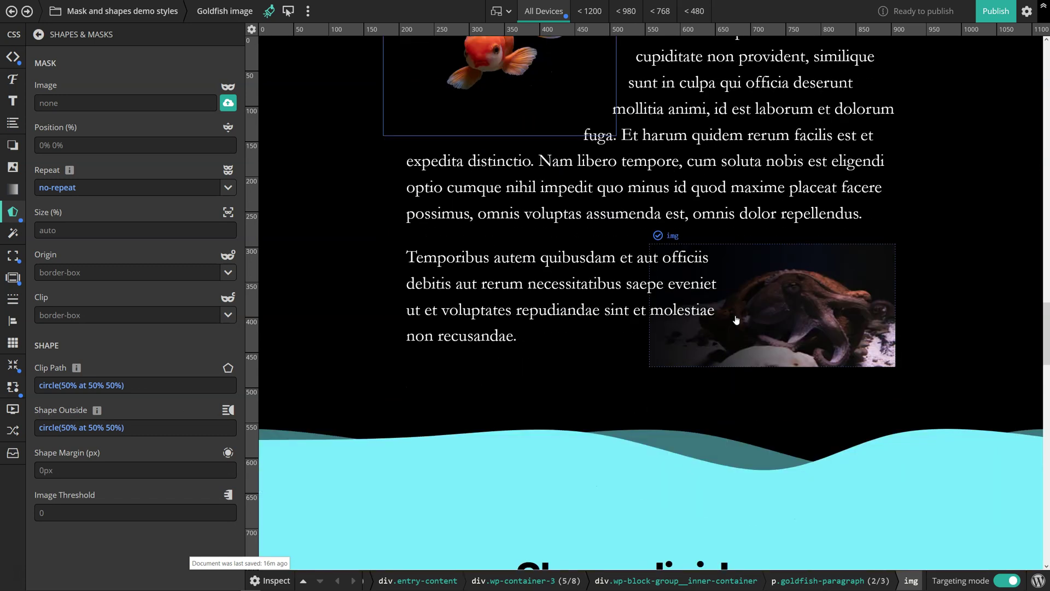
{"action": "left_click", "coordinate": [790, 303]}
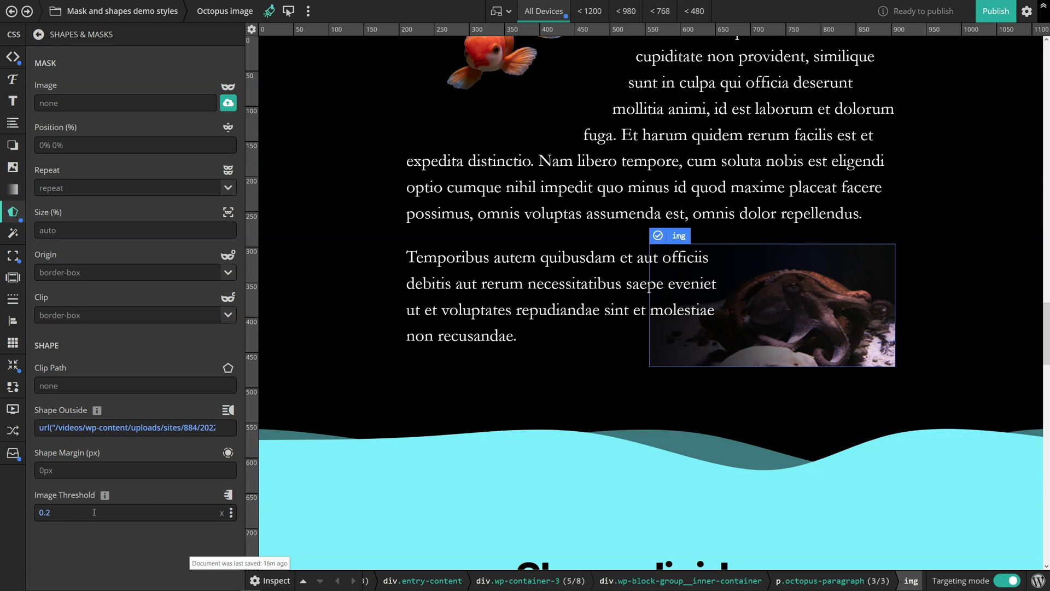
Review the selectors in the Mask and shapes demo styles folder, the Shape dividers section, and the turtle image's mask settings
{"action": "scroll", "coordinate": [558, 405], "scroll_direction": "down", "scroll_amount": 4}
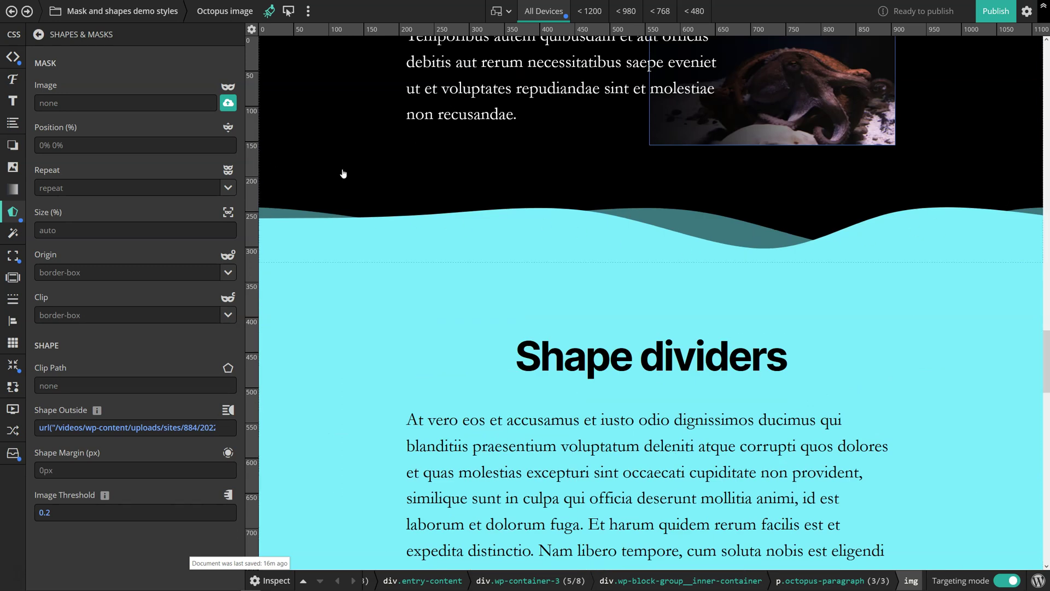
{"action": "left_click", "coordinate": [100, 13]}
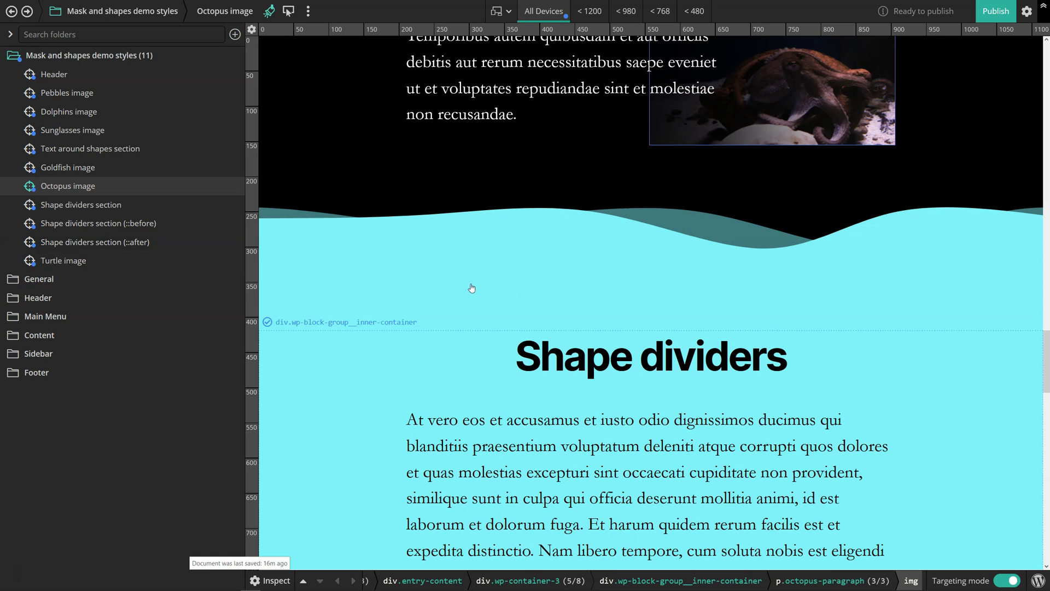
{"action": "scroll", "coordinate": [437, 266], "scroll_direction": "down", "scroll_amount": 10}
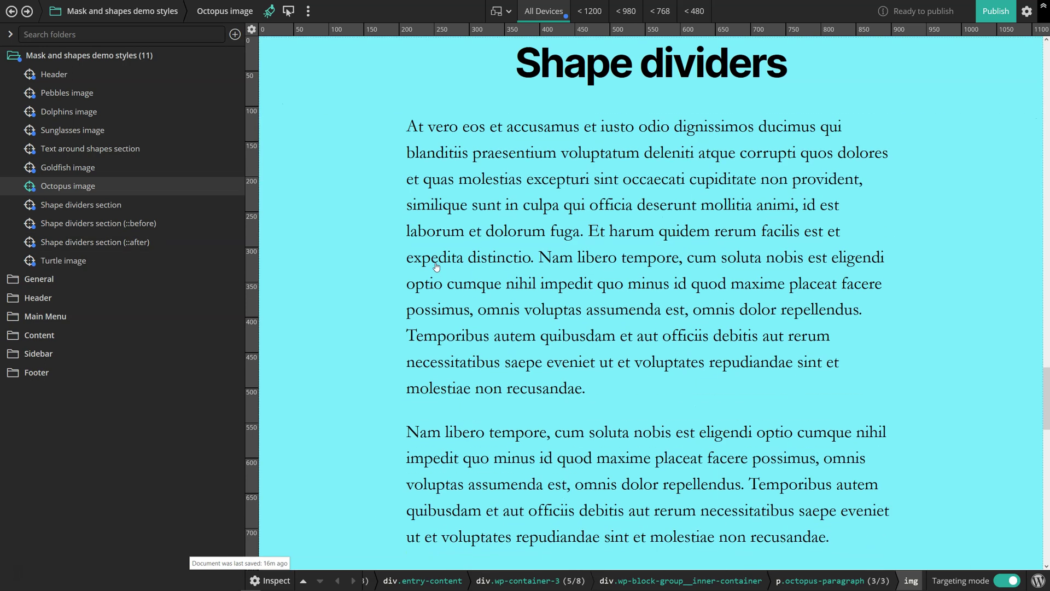
{"action": "scroll", "coordinate": [436, 267], "scroll_direction": "up", "scroll_amount": 10}
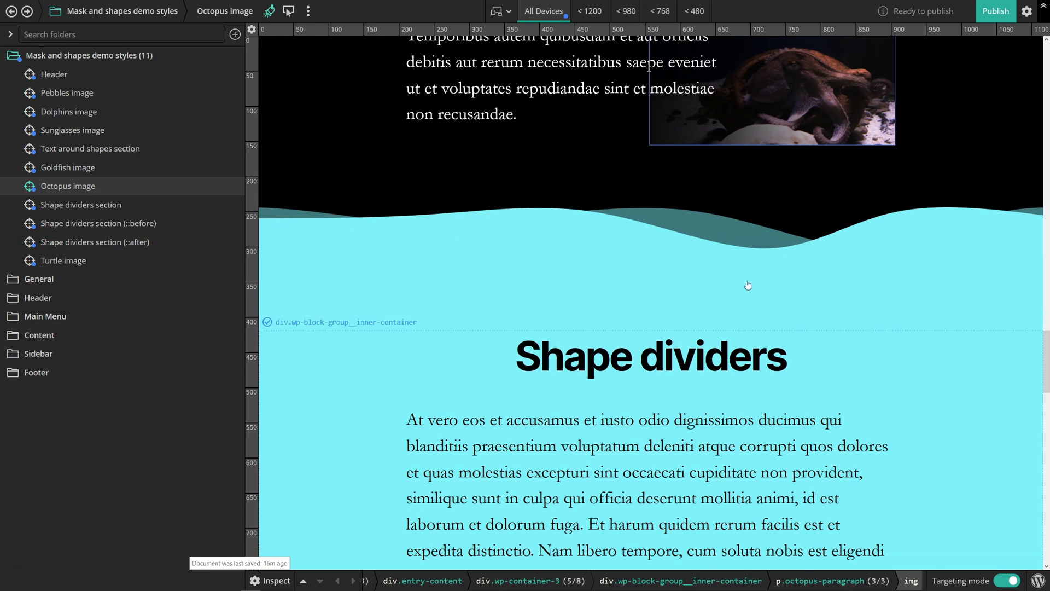
{"action": "scroll", "coordinate": [762, 275], "scroll_direction": "down", "scroll_amount": 10}
{"action": "scroll", "coordinate": [726, 327], "scroll_direction": "down", "scroll_amount": 1}
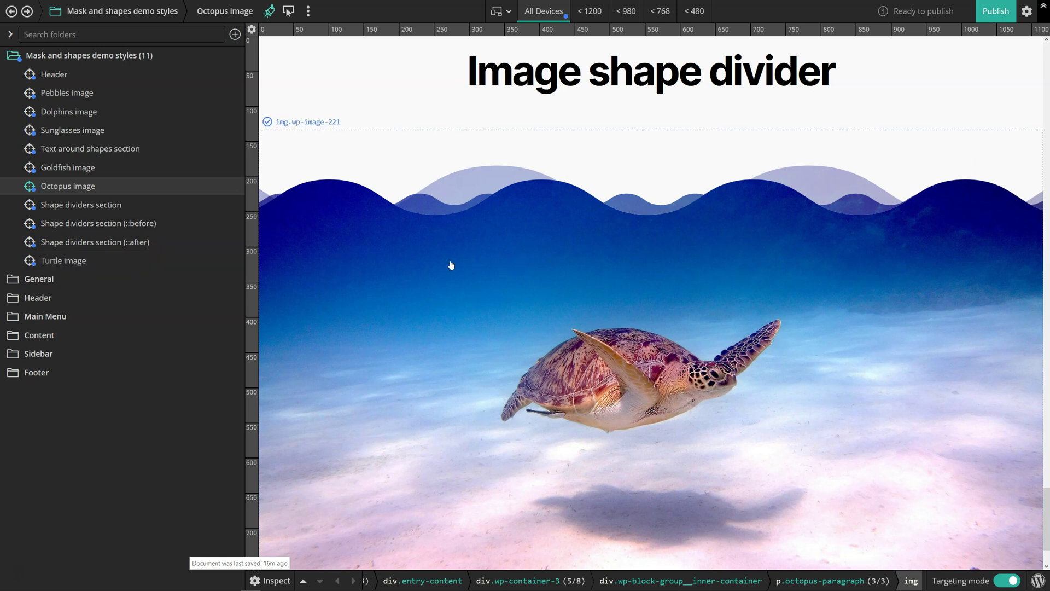
{"action": "left_click", "coordinate": [505, 265]}
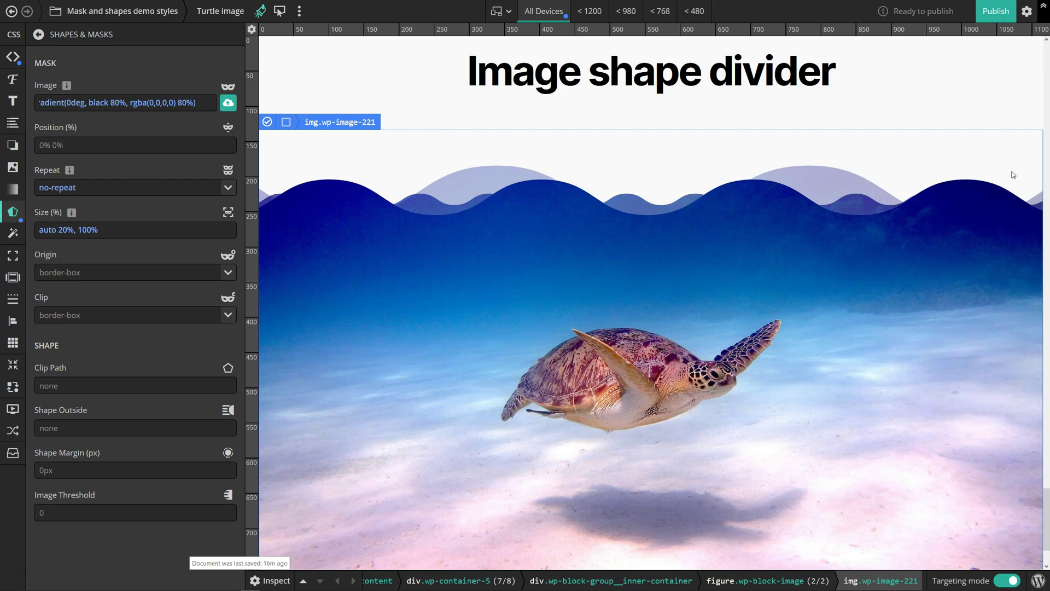
Reset everything to the default empty folders and confirm the reset
{"action": "left_click", "coordinate": [1029, 13]}
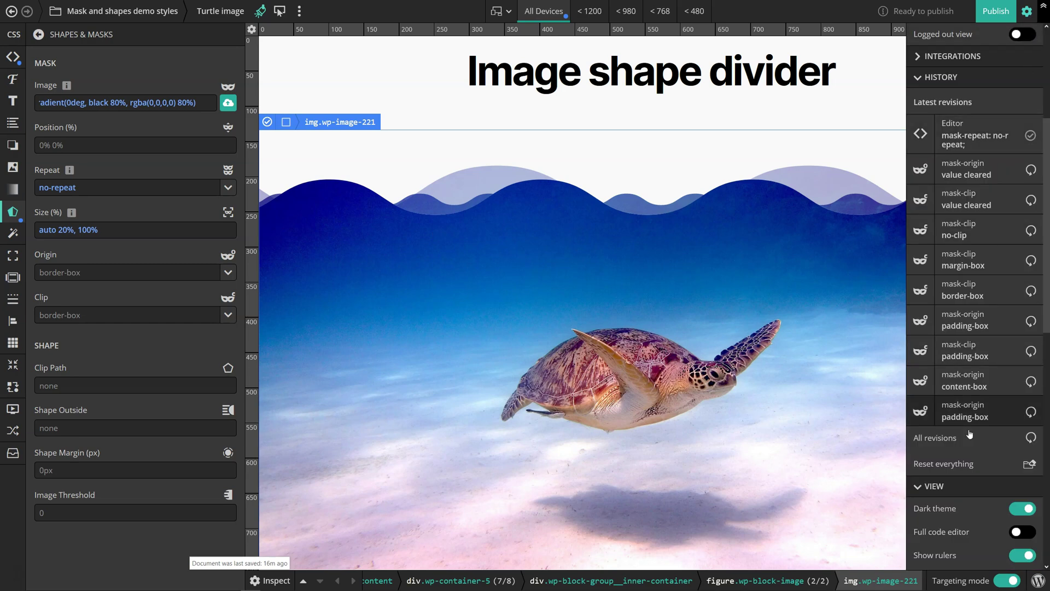
{"action": "left_click", "coordinate": [937, 466]}
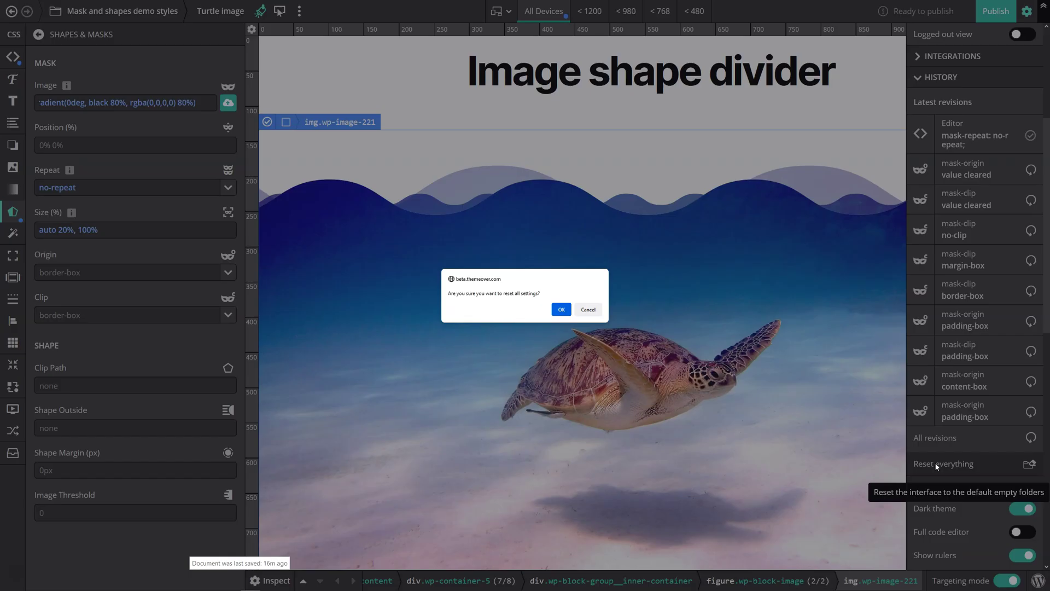
{"action": "left_click", "coordinate": [562, 309]}
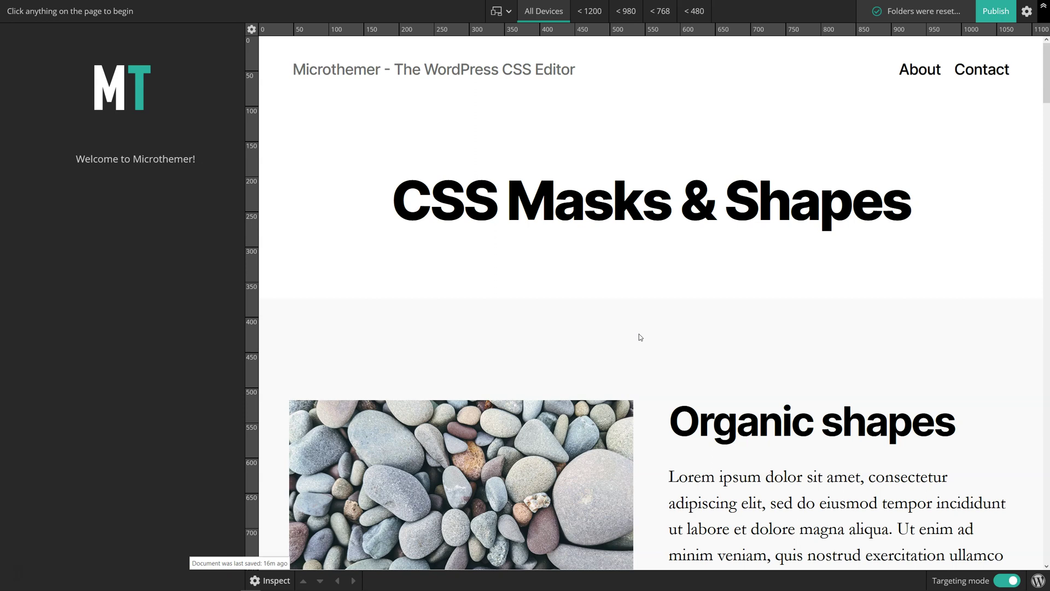
Set the background color of the CSS Masks & Shapes page header to #27c9d4 and turn off the element highlighting
{"action": "left_click", "coordinate": [564, 259]}
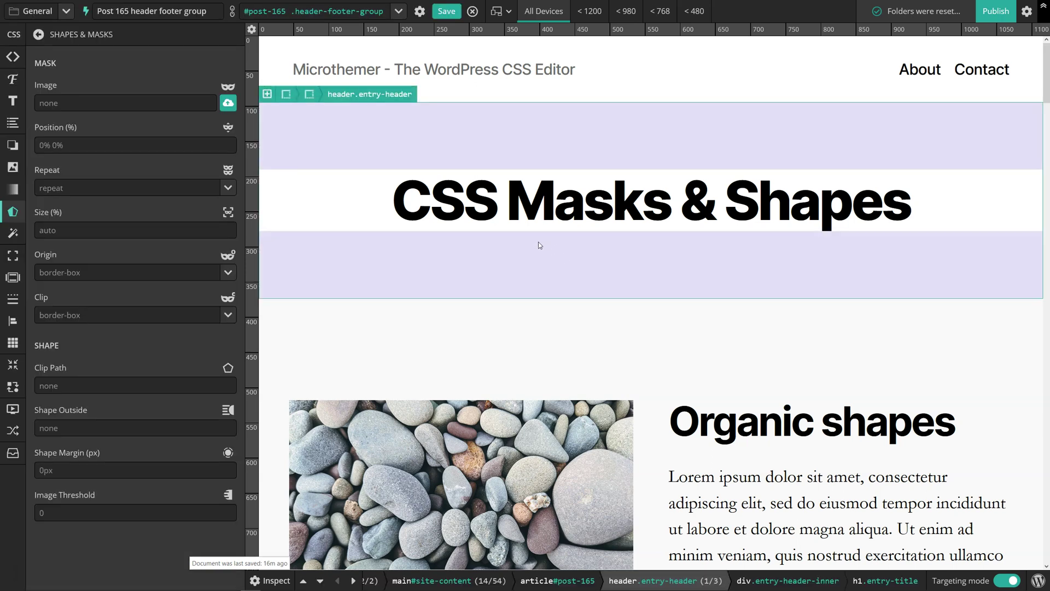
{"action": "left_click", "coordinate": [12, 170]}
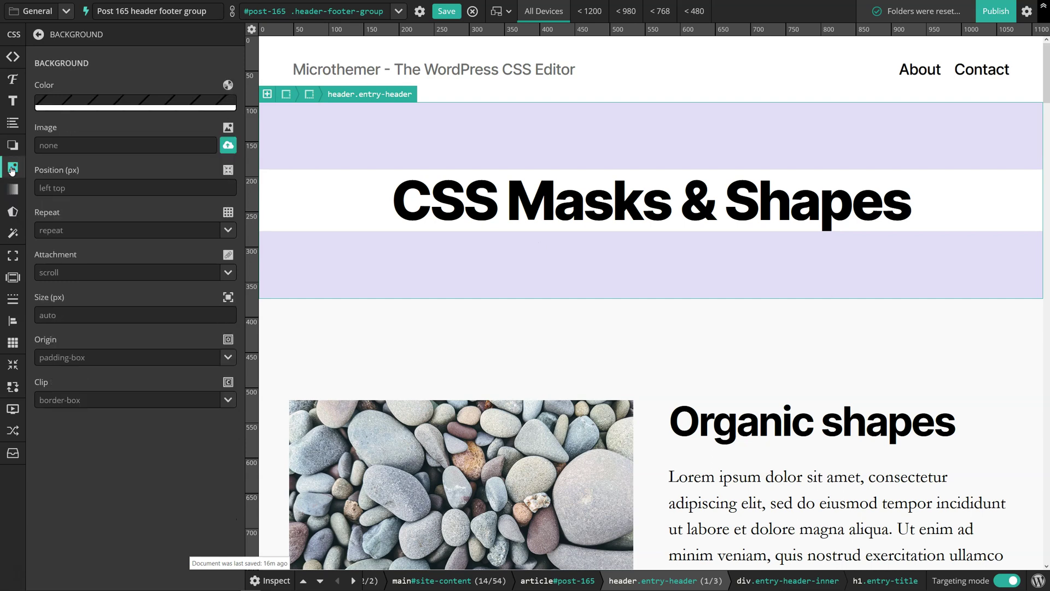
{"action": "left_click", "coordinate": [140, 106]}
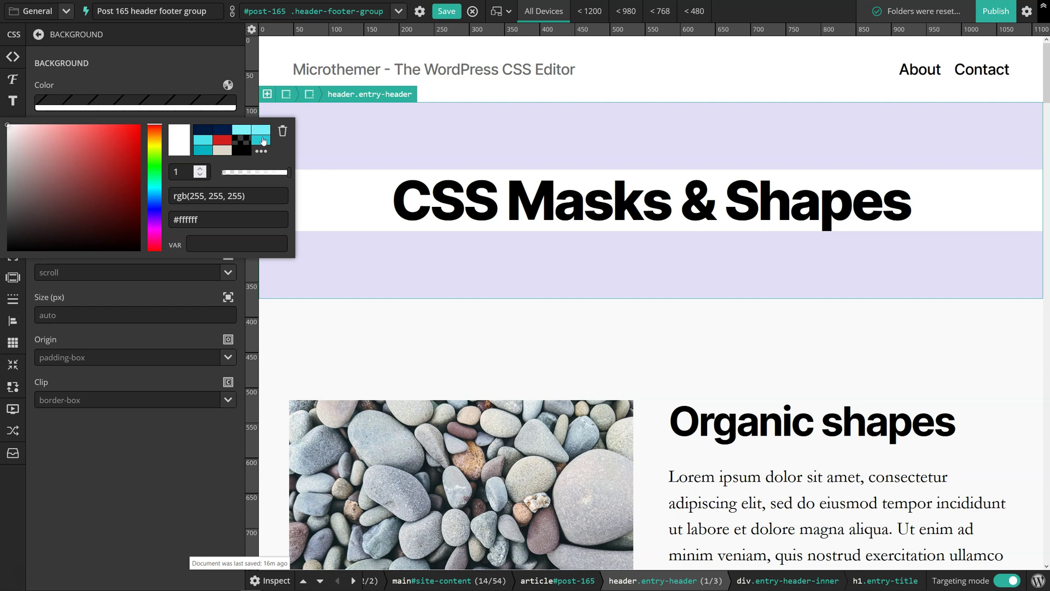
{"action": "left_click", "coordinate": [260, 143]}
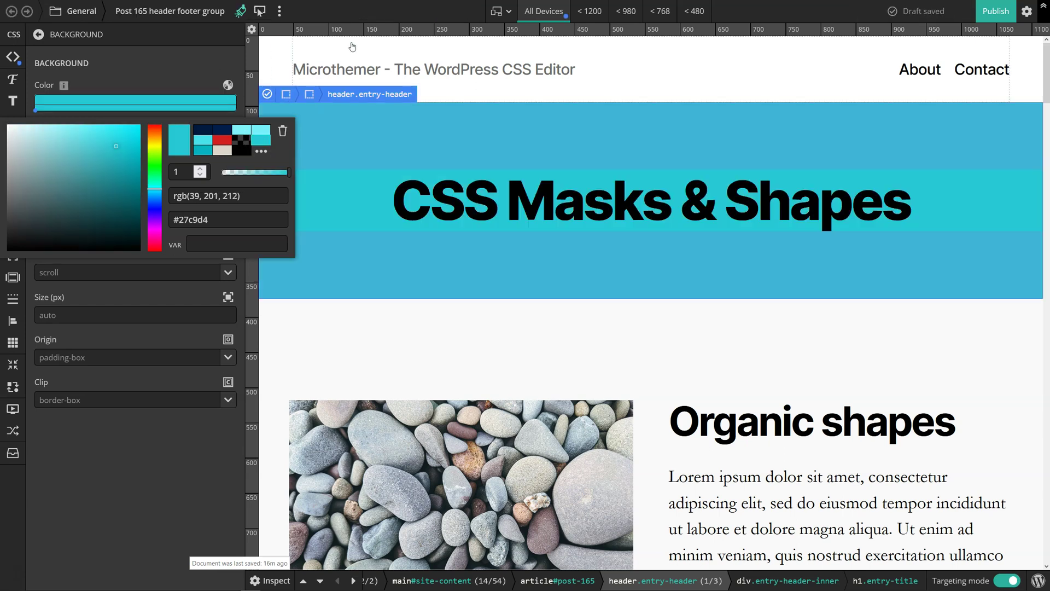
{"action": "left_click", "coordinate": [240, 11]}
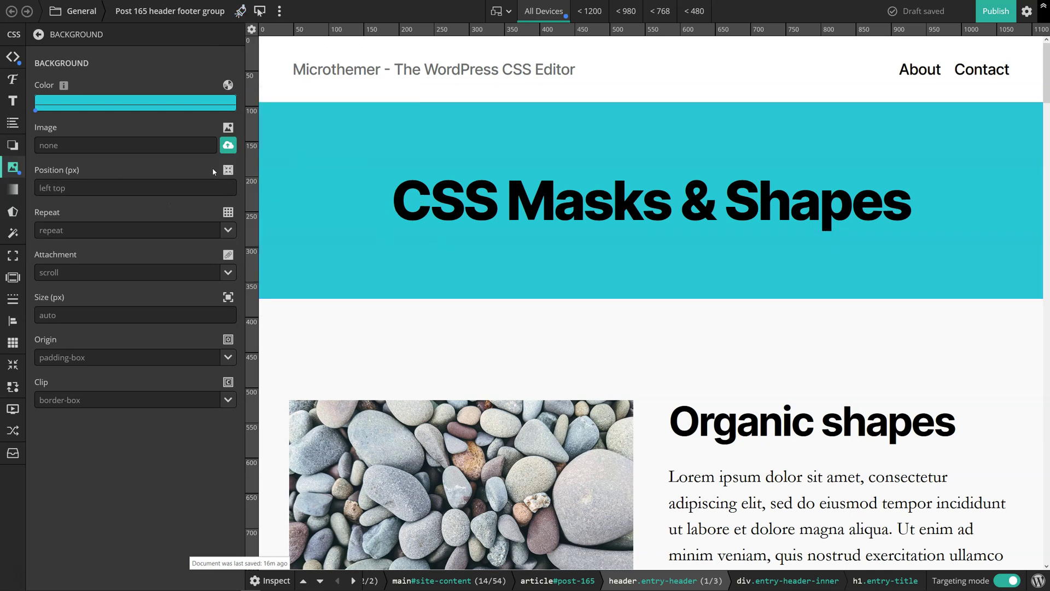
Apply the trianglify-white-opacity background image to the header and set its background size to cover
{"action": "left_click", "coordinate": [212, 146]}
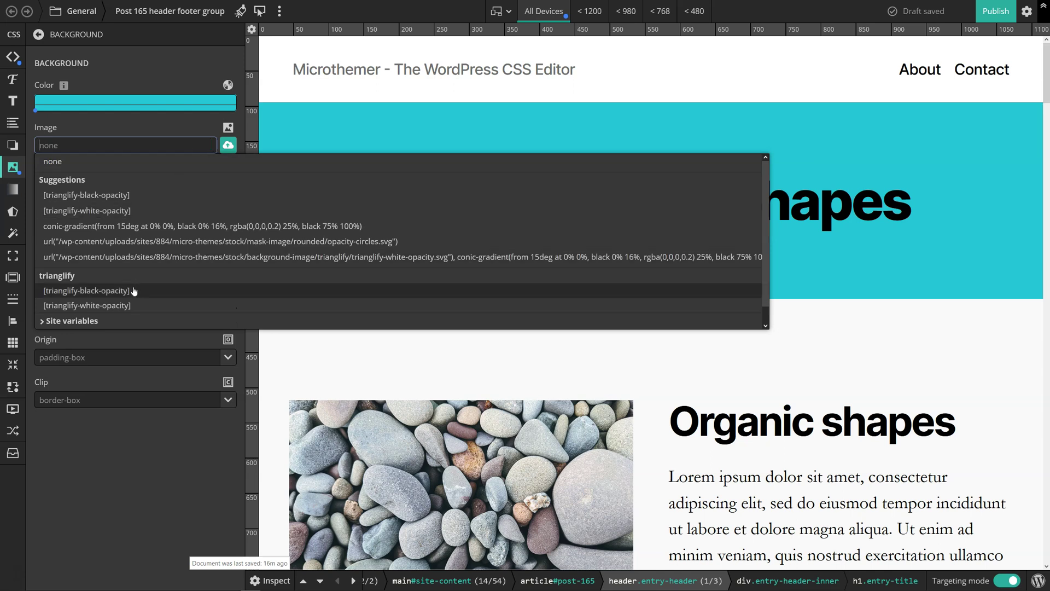
{"action": "left_click", "coordinate": [100, 306]}
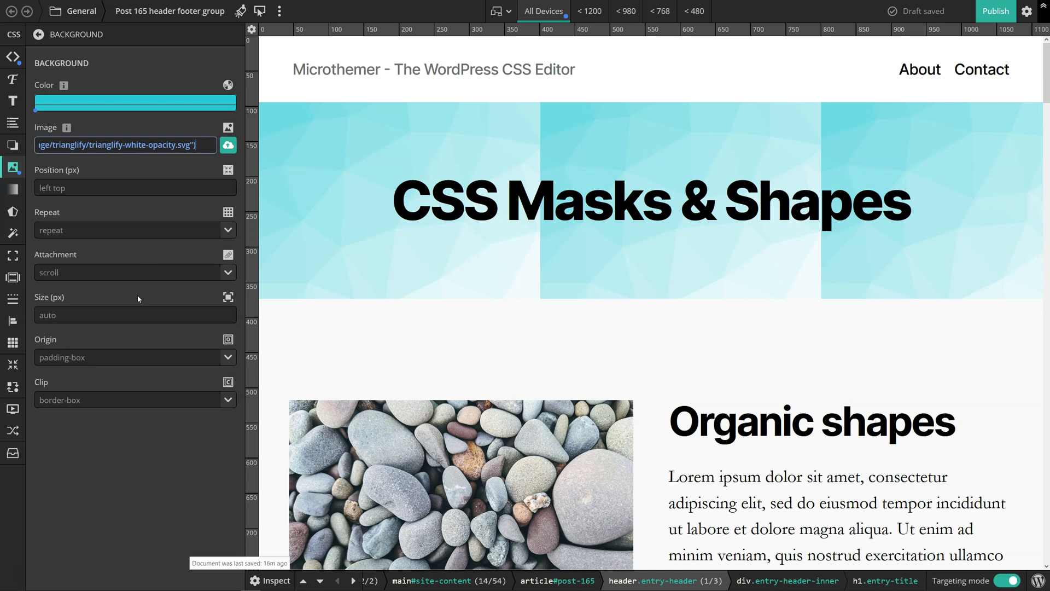
{"action": "left_click", "coordinate": [232, 316]}
{"action": "left_click", "coordinate": [81, 392]}
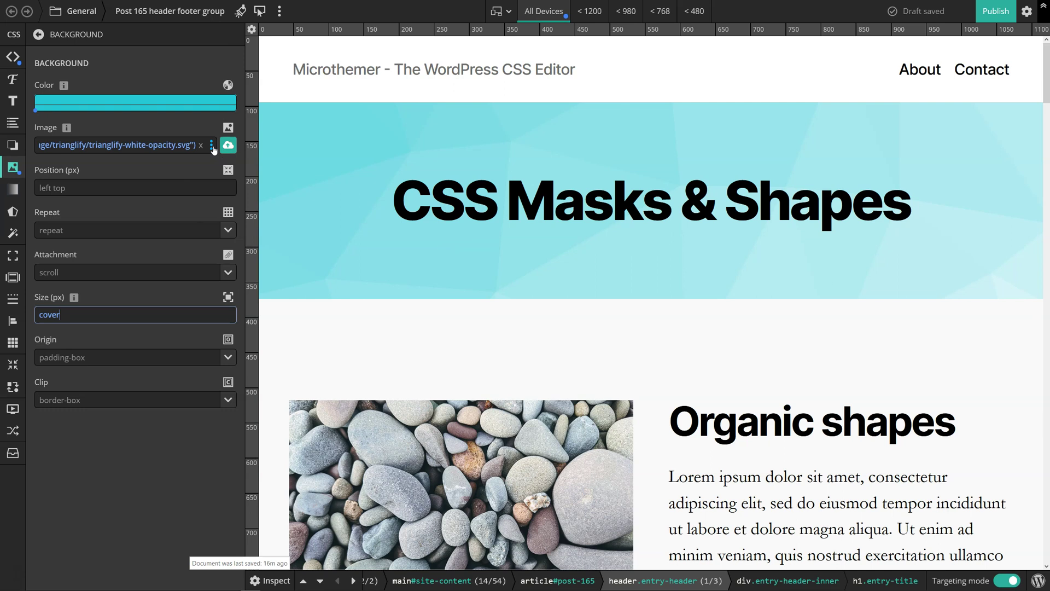
Try the trianglify-black-opacity background image on the header, and switch back to trianglify-white-opacity
{"action": "left_click", "coordinate": [214, 145]}
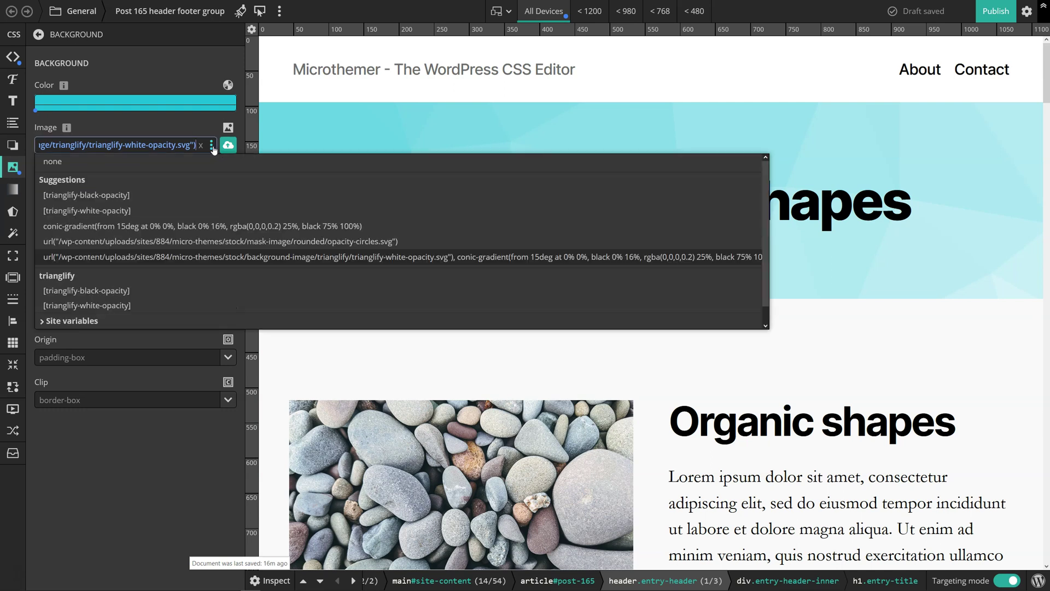
{"action": "left_click", "coordinate": [107, 290]}
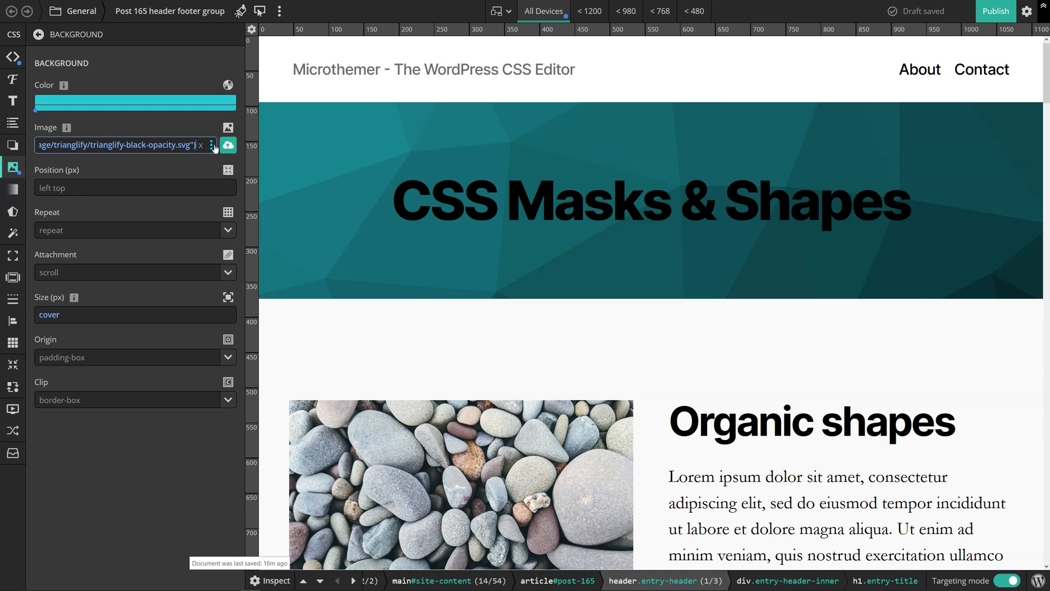
{"action": "left_click", "coordinate": [145, 147]}
{"action": "left_click", "coordinate": [107, 306]}
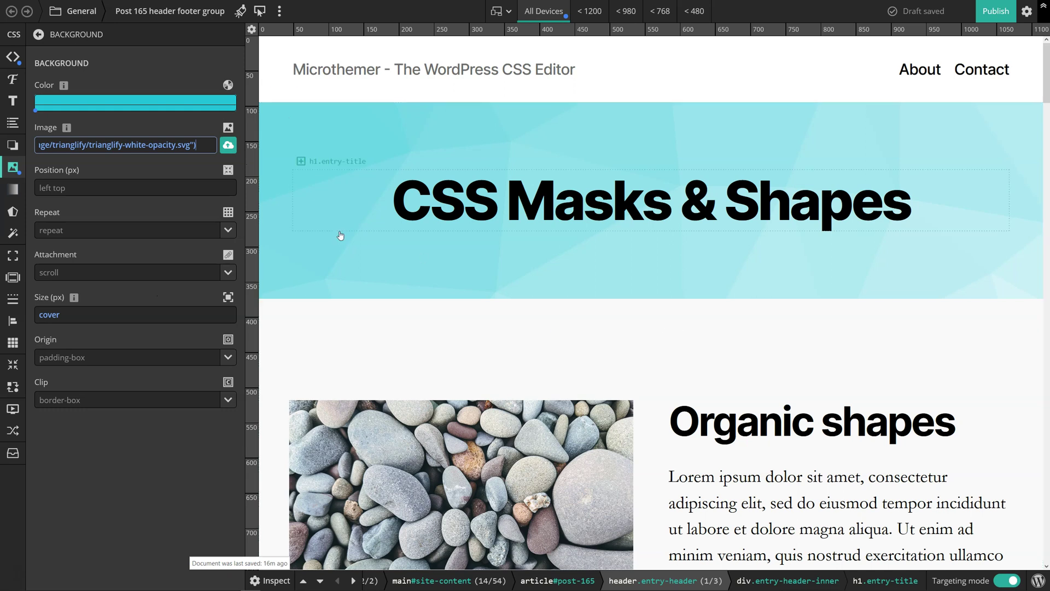
Apply the [bottom center point] clip path from the Angular sections presets to the header
{"action": "left_click", "coordinate": [11, 213]}
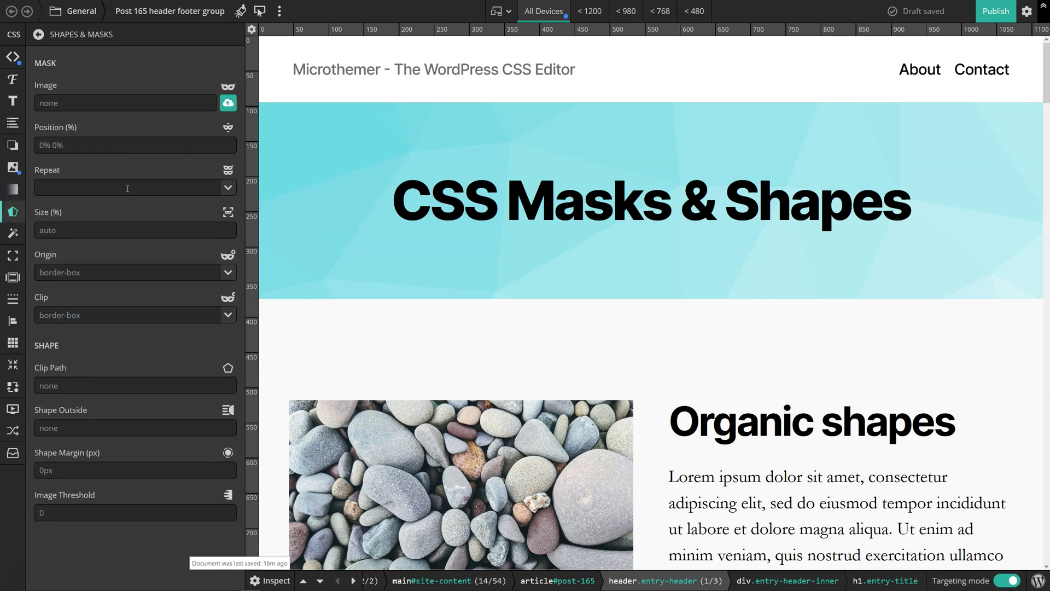
{"action": "left_click", "coordinate": [232, 387]}
{"action": "left_click", "coordinate": [232, 388]}
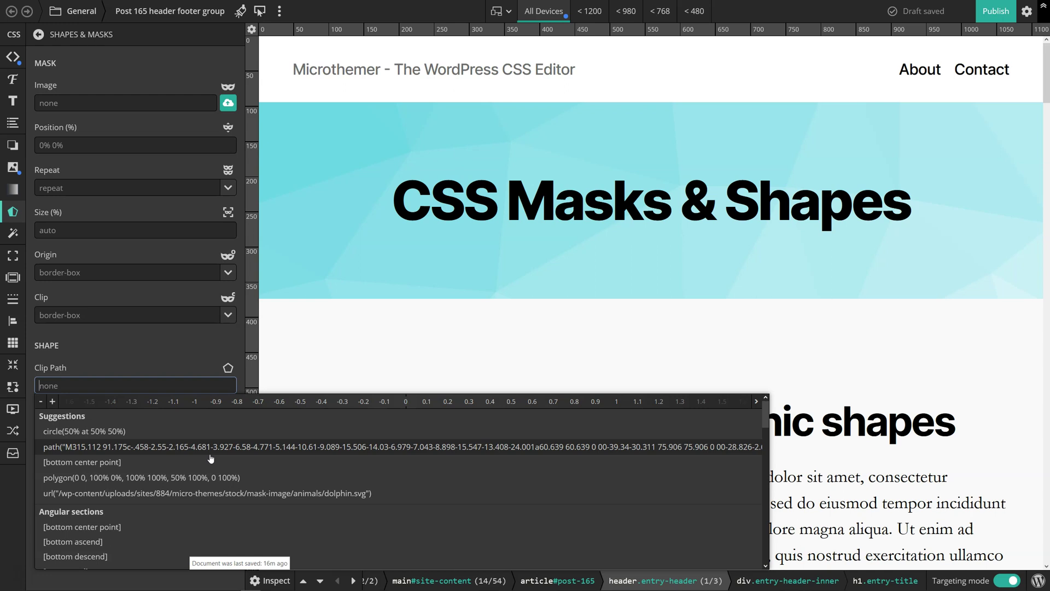
{"action": "scroll", "coordinate": [137, 471], "scroll_direction": "down", "scroll_amount": 2}
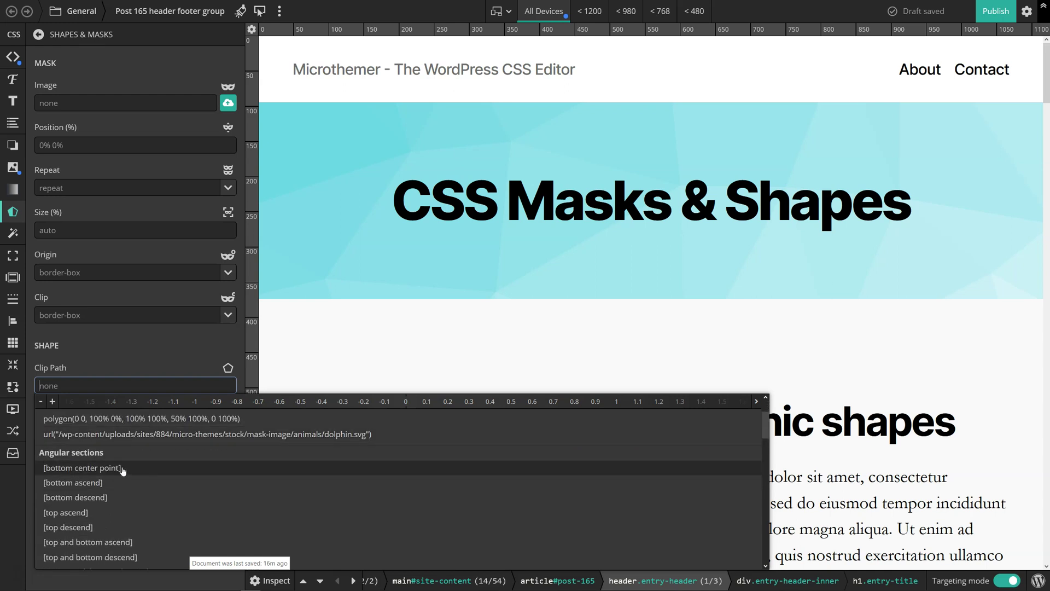
{"action": "scroll", "coordinate": [141, 458], "scroll_direction": "down", "scroll_amount": 2}
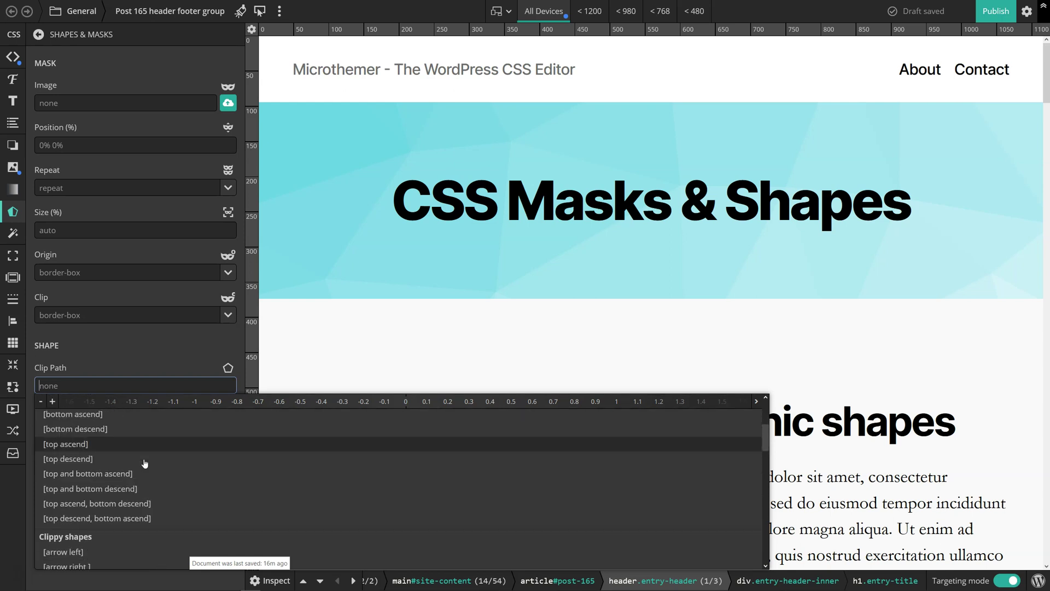
{"action": "scroll", "coordinate": [143, 465], "scroll_direction": "down", "scroll_amount": 3}
{"action": "scroll", "coordinate": [141, 467], "scroll_direction": "up", "scroll_amount": 3}
{"action": "scroll", "coordinate": [104, 465], "scroll_direction": "up", "scroll_amount": 2}
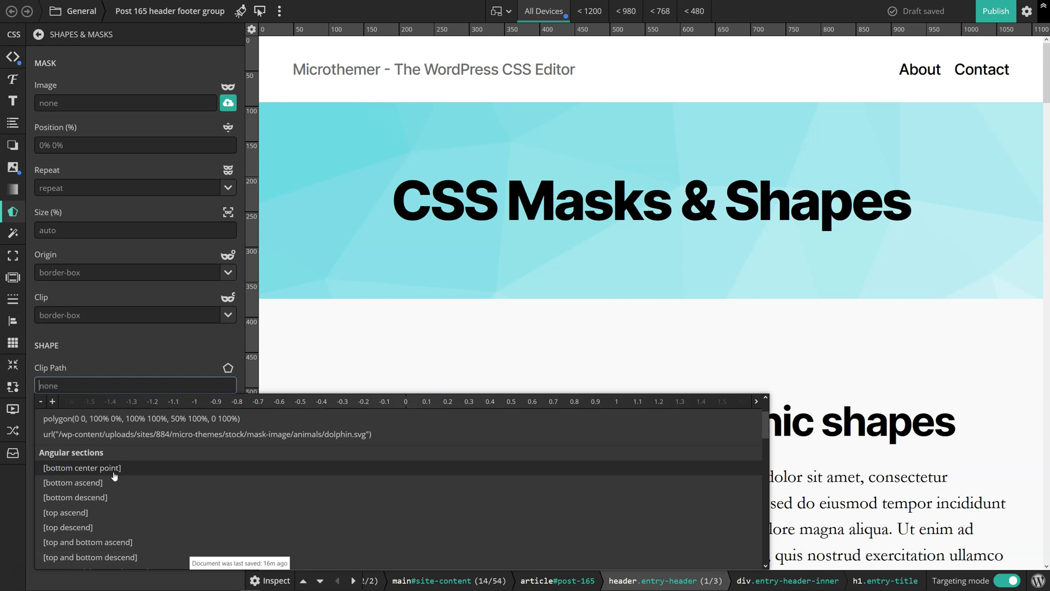
{"action": "left_click", "coordinate": [69, 469]}
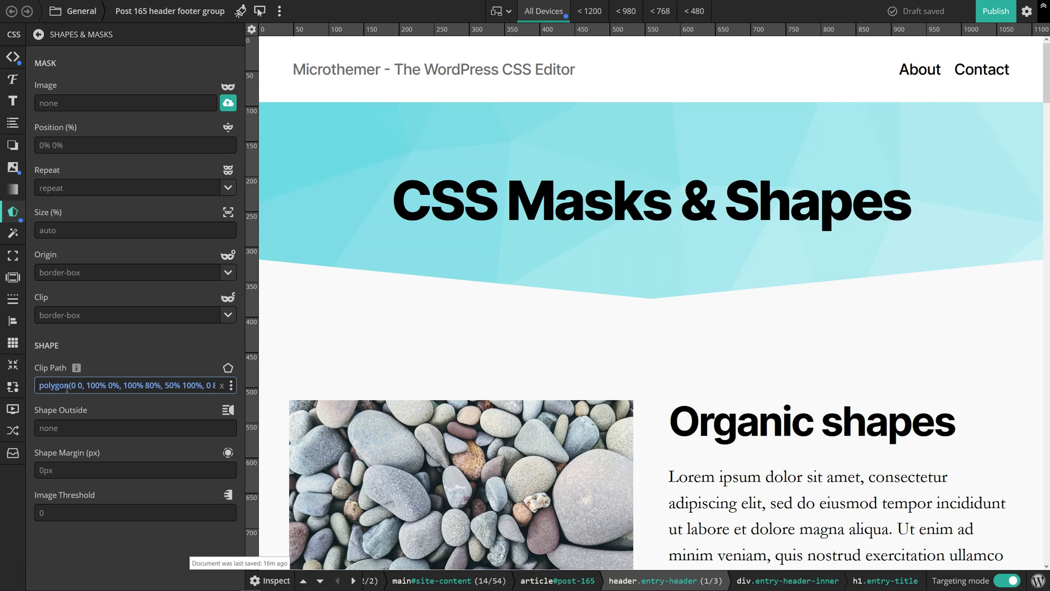
Examine the header's polygon clip path value and the Clippy shapes among the clip path suggestions
{"action": "left_click_drag", "start_coordinate": [39, 385], "coordinate": [225, 385]}
{"action": "left_click", "coordinate": [136, 386]}
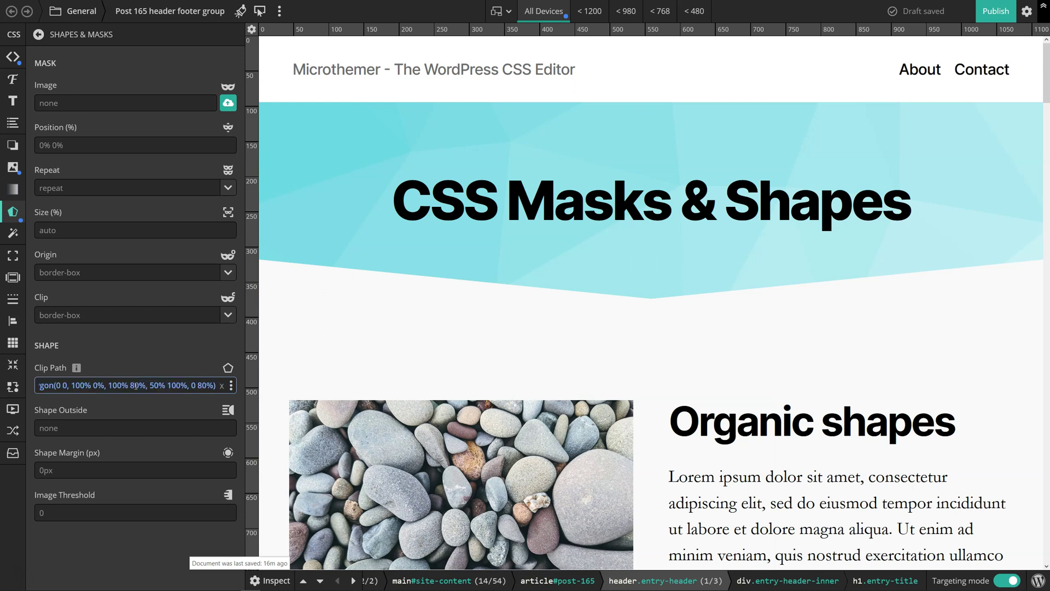
{"action": "left_click", "coordinate": [232, 386]}
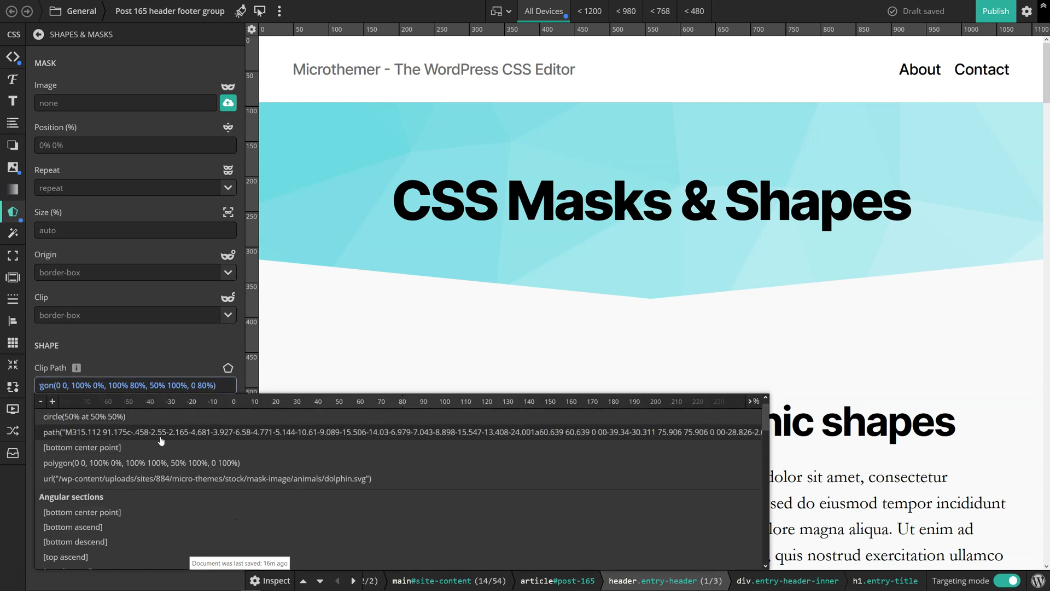
{"action": "scroll", "coordinate": [146, 448], "scroll_direction": "down", "scroll_amount": 2}
{"action": "scroll", "coordinate": [145, 447], "scroll_direction": "down", "scroll_amount": 4}
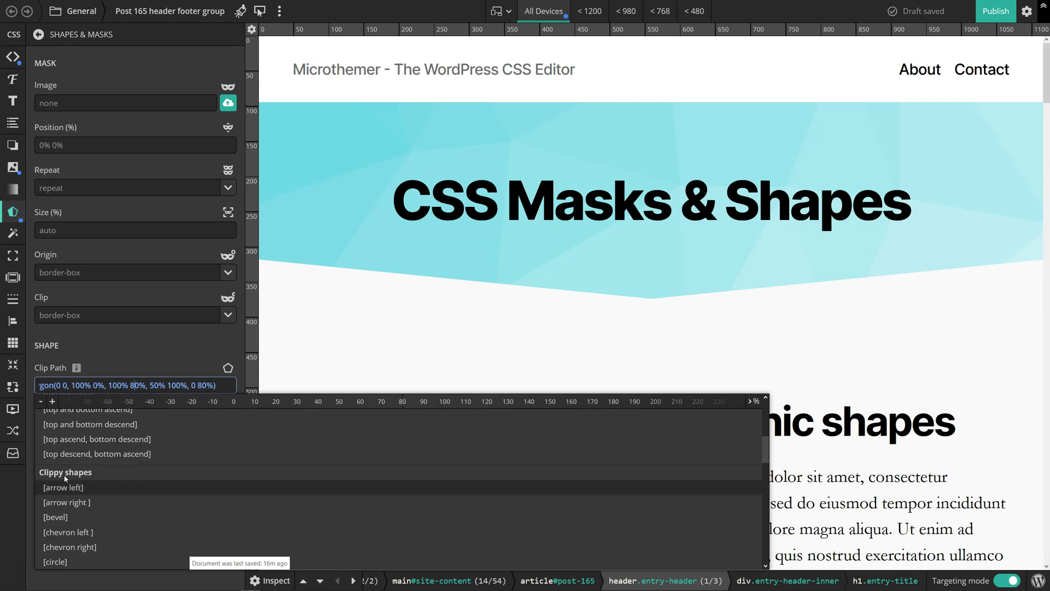
Switch to the CSS clip-path maker website and preview its trapezoid, parallelogram, hexagon and heptagon shapes
{"action": "key", "text": "ctrl+Tab"}
{"action": "mouse_move", "coordinate": [811, 229]}
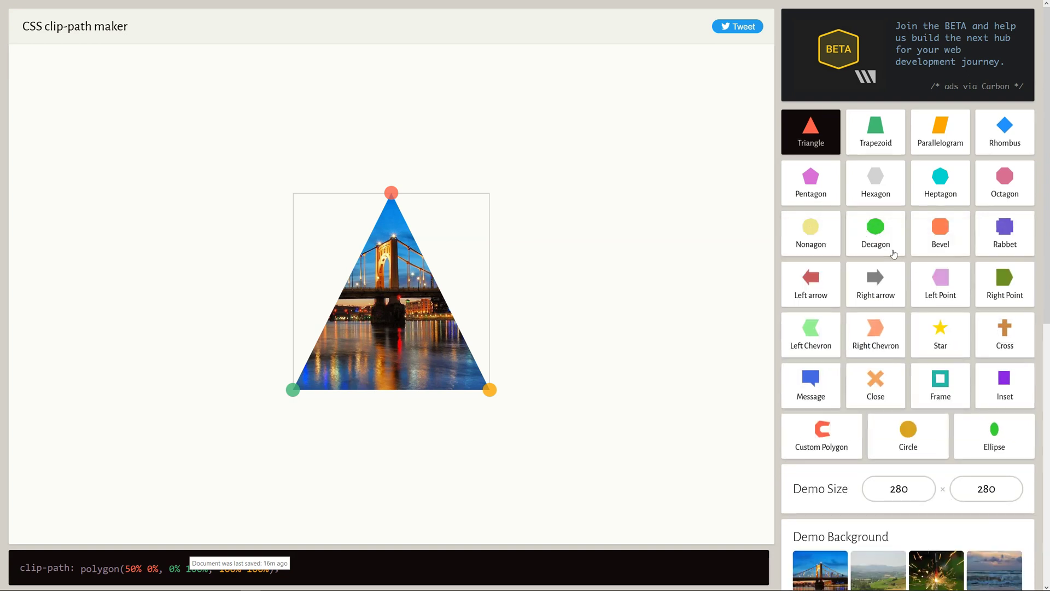
{"action": "scroll", "coordinate": [966, 278], "scroll_direction": "down", "scroll_amount": 3}
{"action": "scroll", "coordinate": [966, 278], "scroll_direction": "down", "scroll_amount": 4}
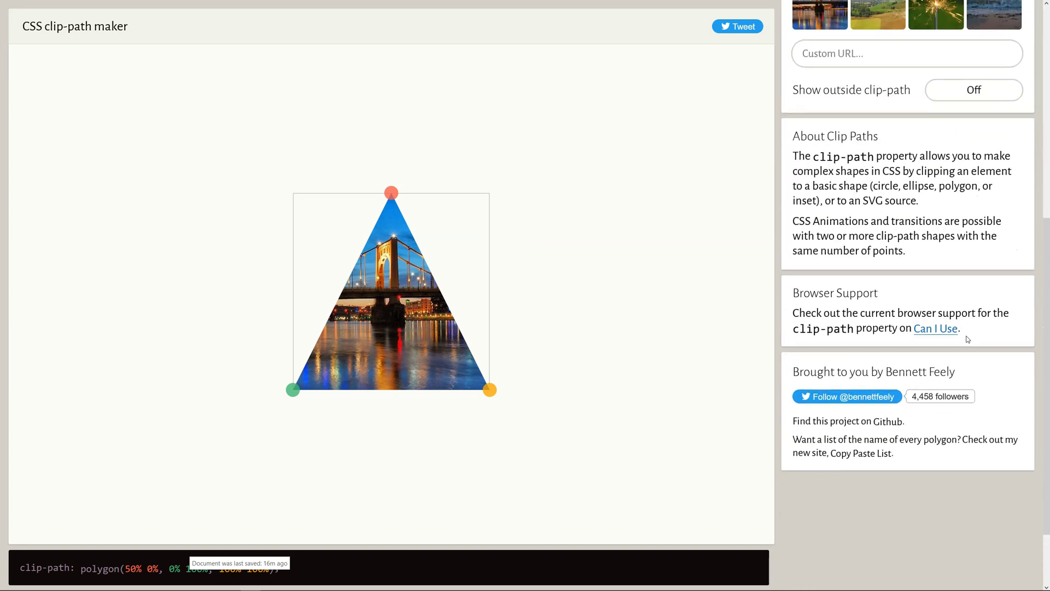
{"action": "scroll", "coordinate": [994, 328], "scroll_direction": "up", "scroll_amount": 7}
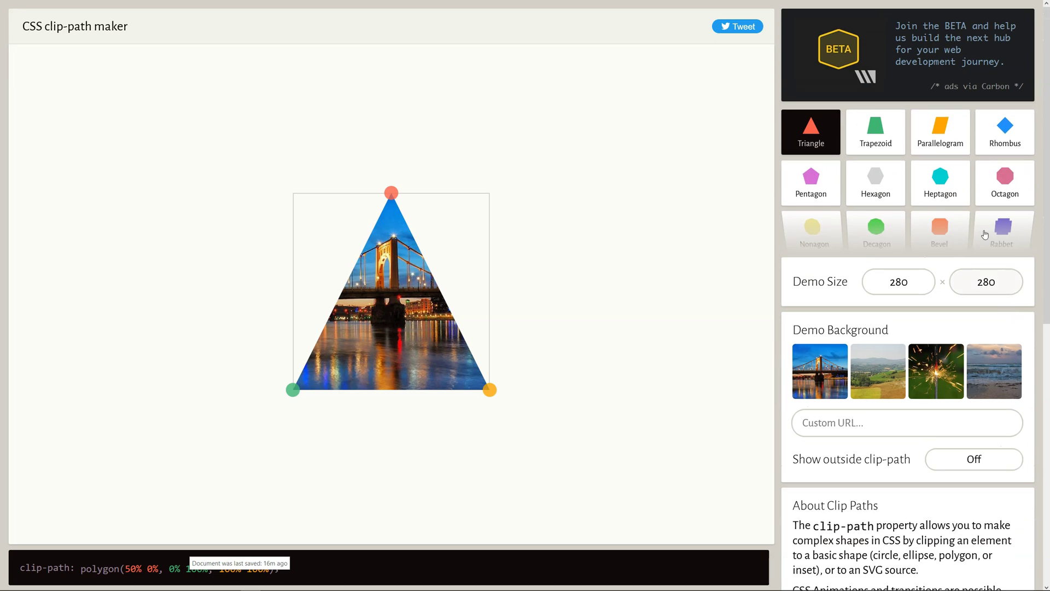
{"action": "left_click", "coordinate": [881, 141]}
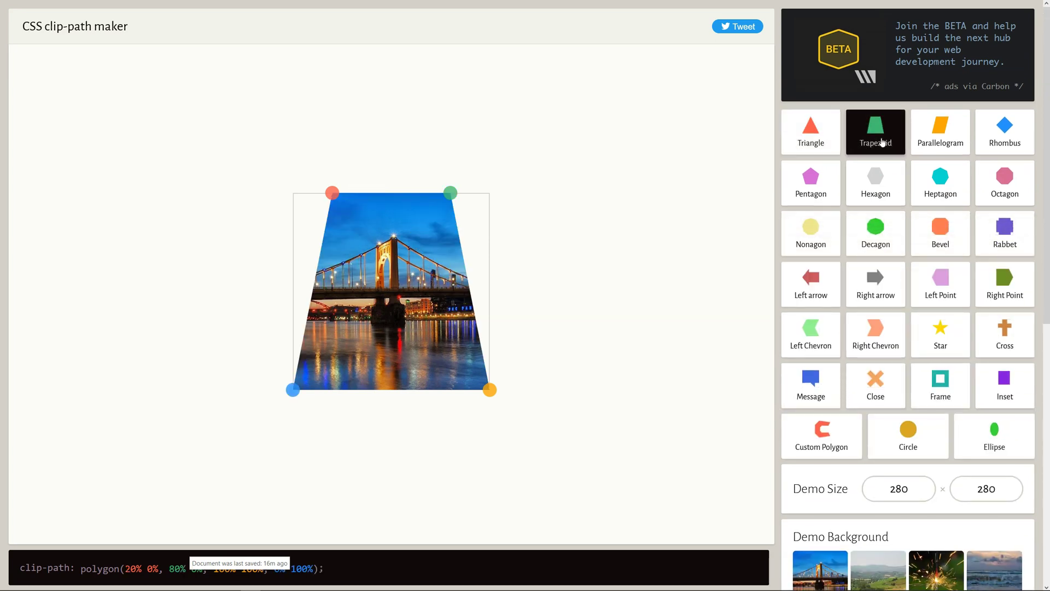
{"action": "left_click", "coordinate": [943, 140]}
{"action": "left_click", "coordinate": [875, 187]}
{"action": "left_click", "coordinate": [940, 183]}
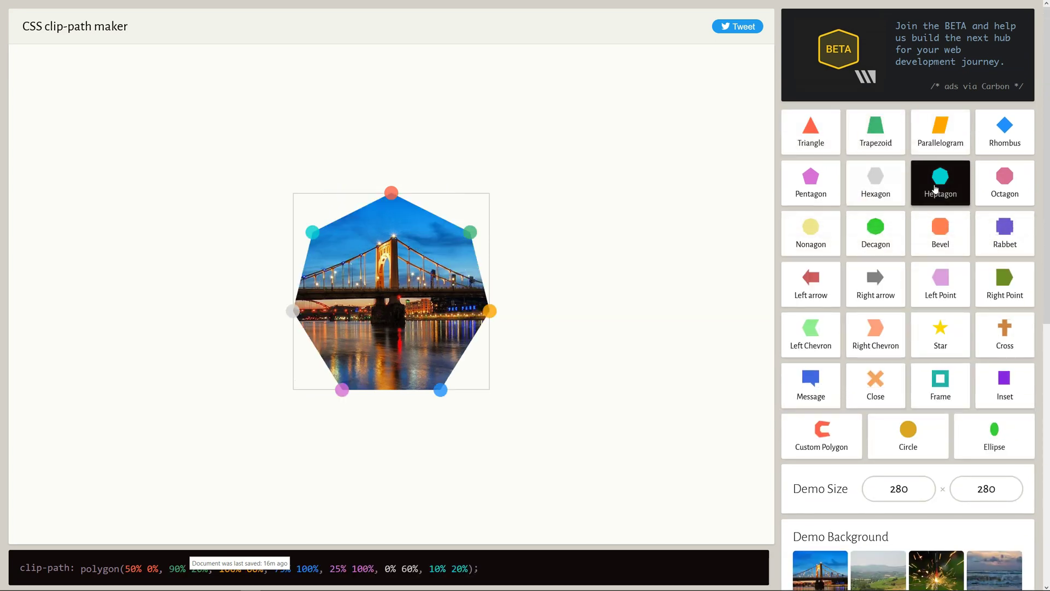
{"action": "scroll", "coordinate": [878, 260], "scroll_direction": "down", "scroll_amount": 1}
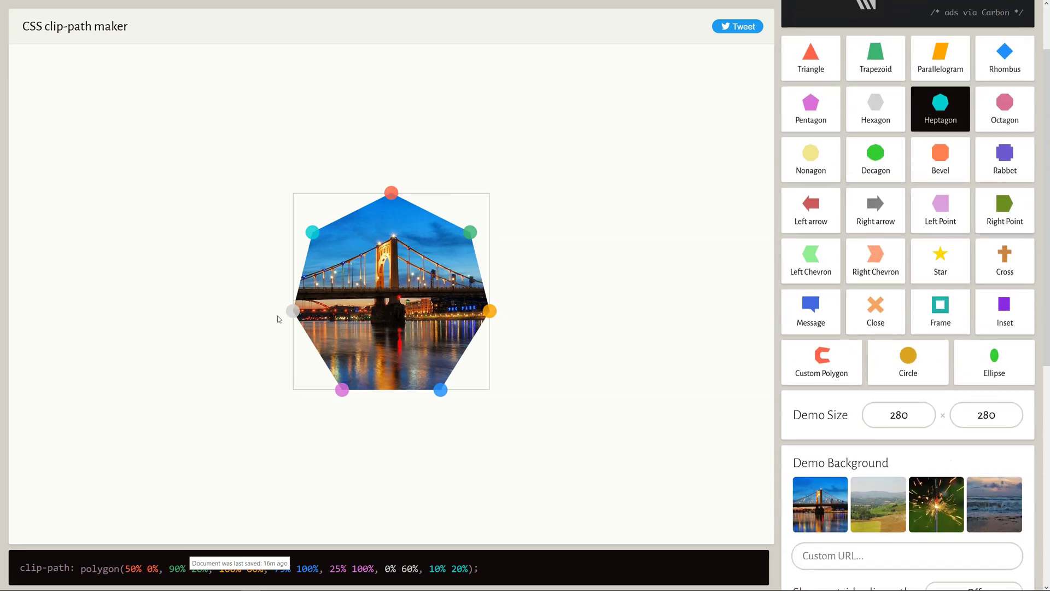
Move the heptagon's leftmost point to about 1% 69% and highlight the generated polygon code
{"action": "mouse_move", "coordinate": [293, 310]}
{"action": "left_mouse_down"}
{"action": "mouse_move", "coordinate": [324, 302]}
{"action": "mouse_move", "coordinate": [300, 307]}
{"action": "mouse_move", "coordinate": [294, 328]}
{"action": "left_mouse_up"}
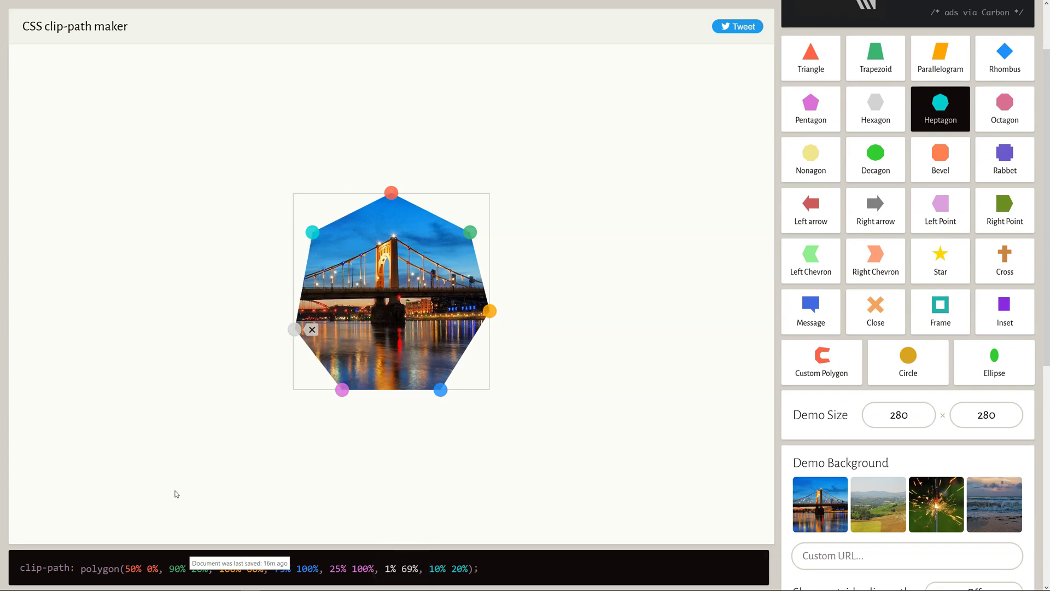
{"action": "scroll", "coordinate": [108, 563], "scroll_direction": "down", "scroll_amount": 4}
{"action": "left_click_drag", "start_coordinate": [80, 569], "coordinate": [488, 570]}
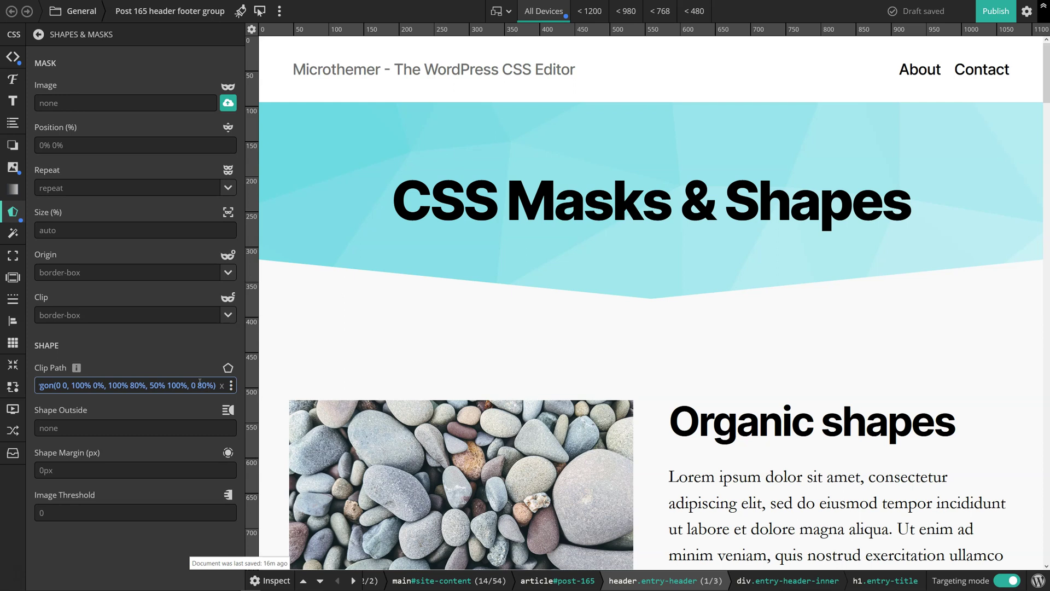
Back in Microthemer, try 80.4% and 83.8% for the polygon's lower left and right points, and restore the [bottom center point] preset
{"action": "scroll", "coordinate": [199, 385], "scroll_direction": "up", "scroll_amount": 3}
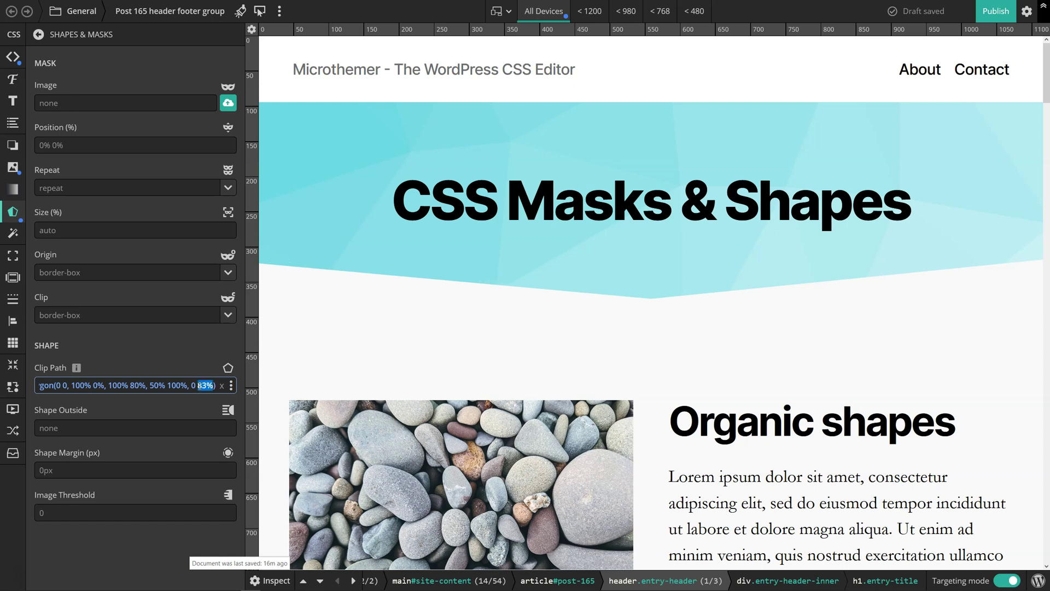
{"action": "scroll", "coordinate": [200, 385], "scroll_direction": "down", "scroll_amount": 1}
{"action": "left_click", "coordinate": [231, 385]}
{"action": "mouse_move", "coordinate": [226, 401]}
{"action": "left_mouse_down"}
{"action": "mouse_move", "coordinate": [185, 385]}
{"action": "mouse_move", "coordinate": [223, 401]}
{"action": "left_mouse_up"}
{"action": "left_click", "coordinate": [136, 385]}
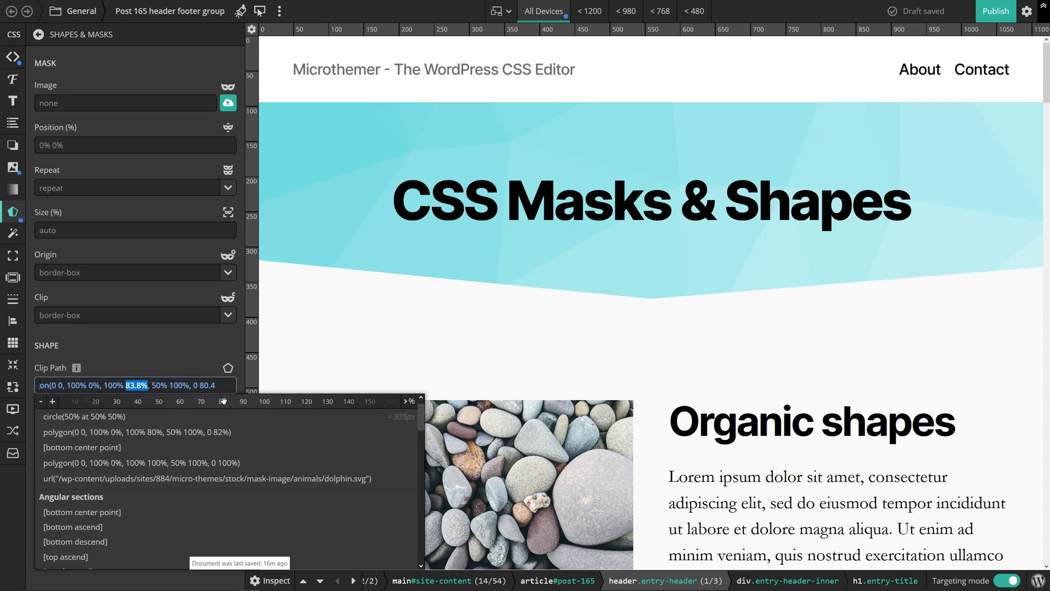
{"action": "left_click", "coordinate": [154, 385]}
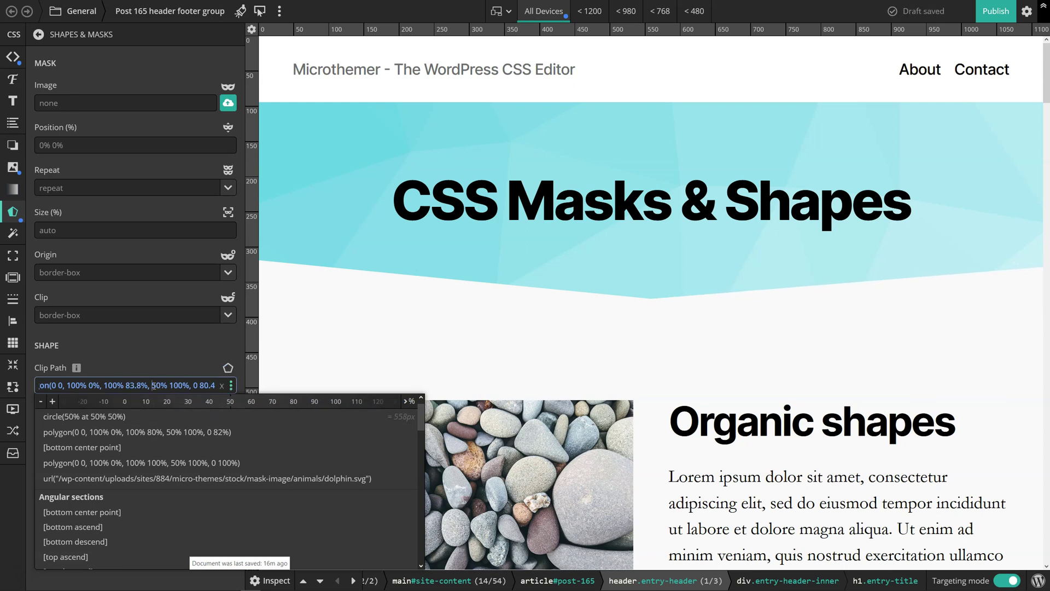
{"action": "left_click", "coordinate": [203, 385]}
{"action": "key", "text": "Escape"}
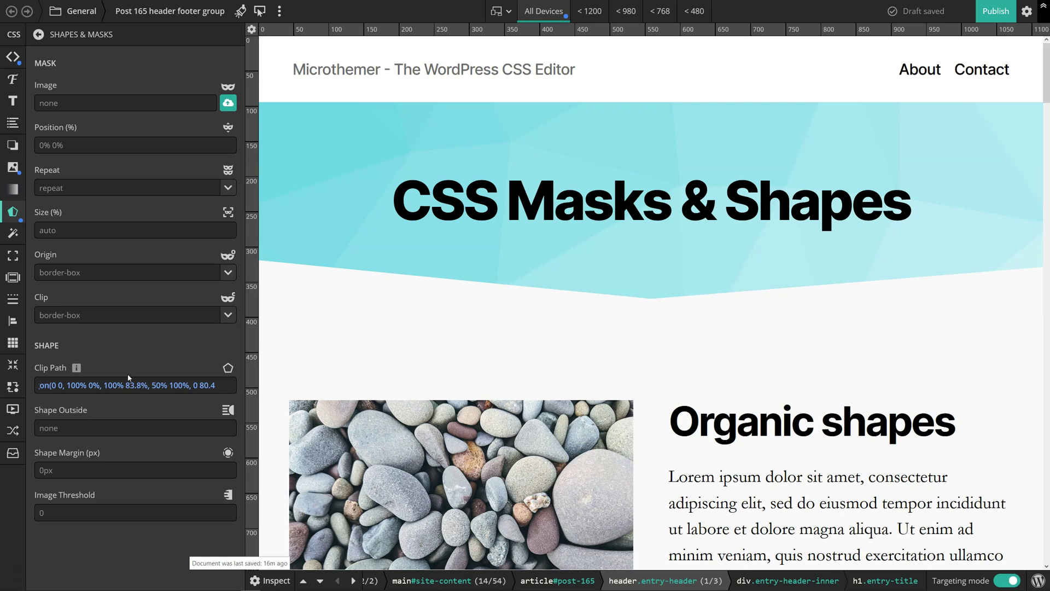
{"action": "left_click", "coordinate": [201, 386]}
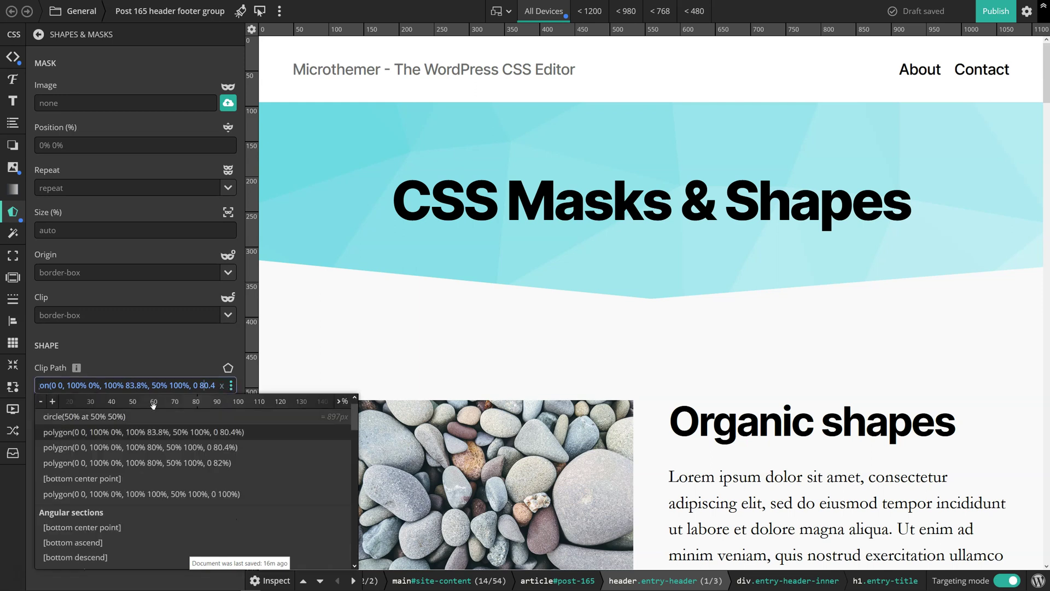
{"action": "left_click", "coordinate": [107, 478]}
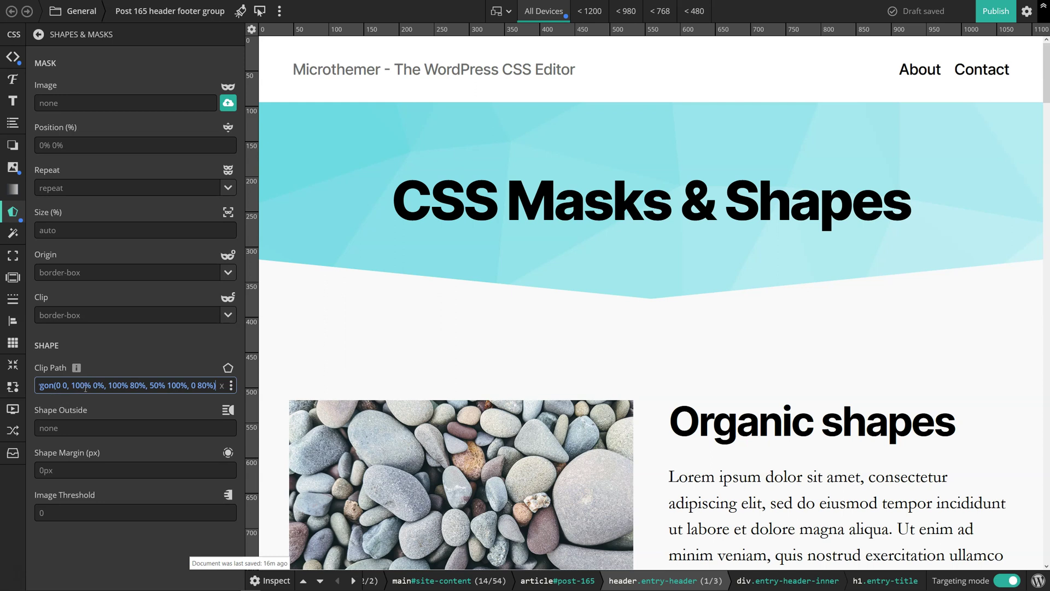
Flatten the header's lower edge by setting the clip path's lower right point to 110% and lower left point to 100%
{"action": "left_click", "coordinate": [151, 385]}
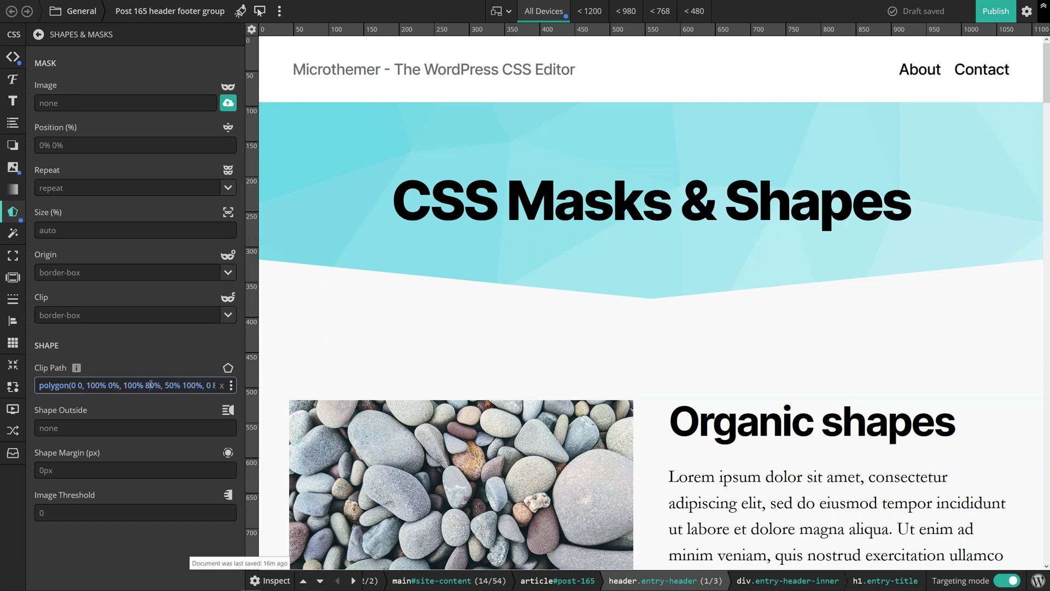
{"action": "scroll", "coordinate": [152, 385], "scroll_direction": "up", "scroll_amount": 15}
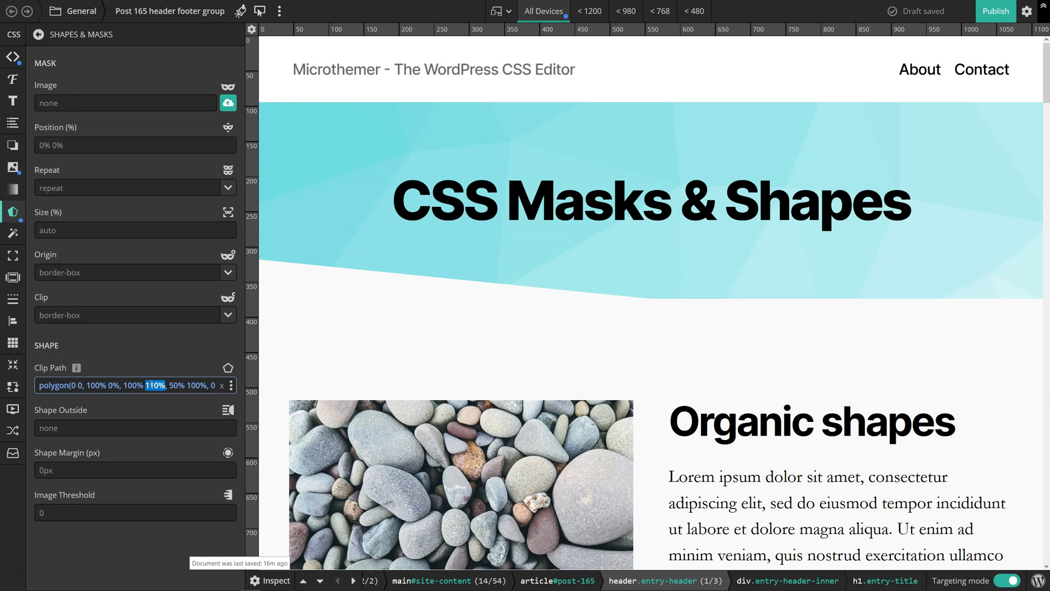
{"action": "left_click_drag", "start_coordinate": [187, 385], "coordinate": [234, 386]}
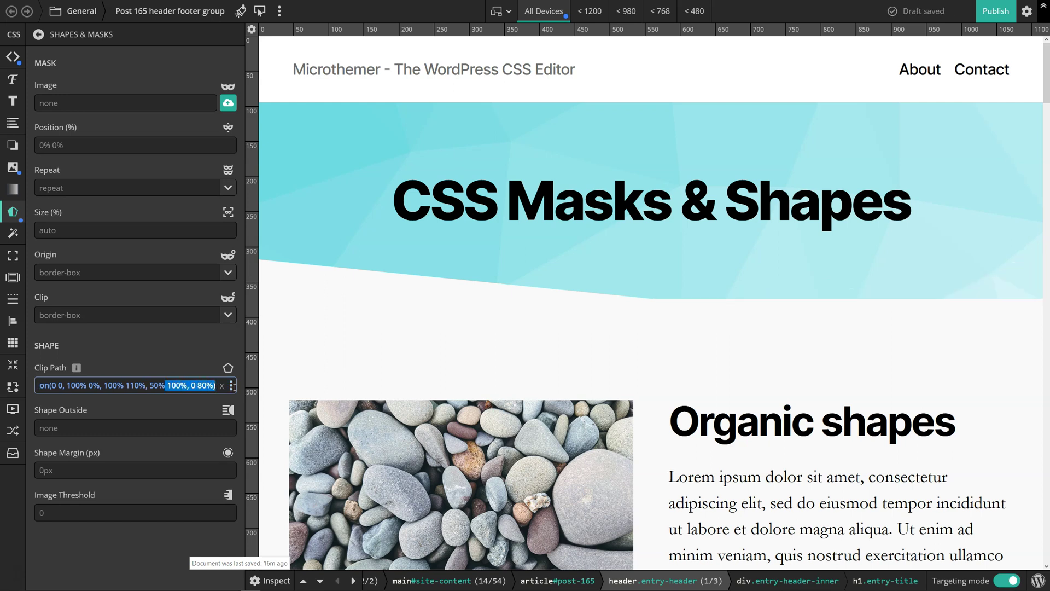
{"action": "left_click", "coordinate": [203, 385]}
{"action": "scroll", "coordinate": [206, 385], "scroll_direction": "up", "scroll_amount": 10}
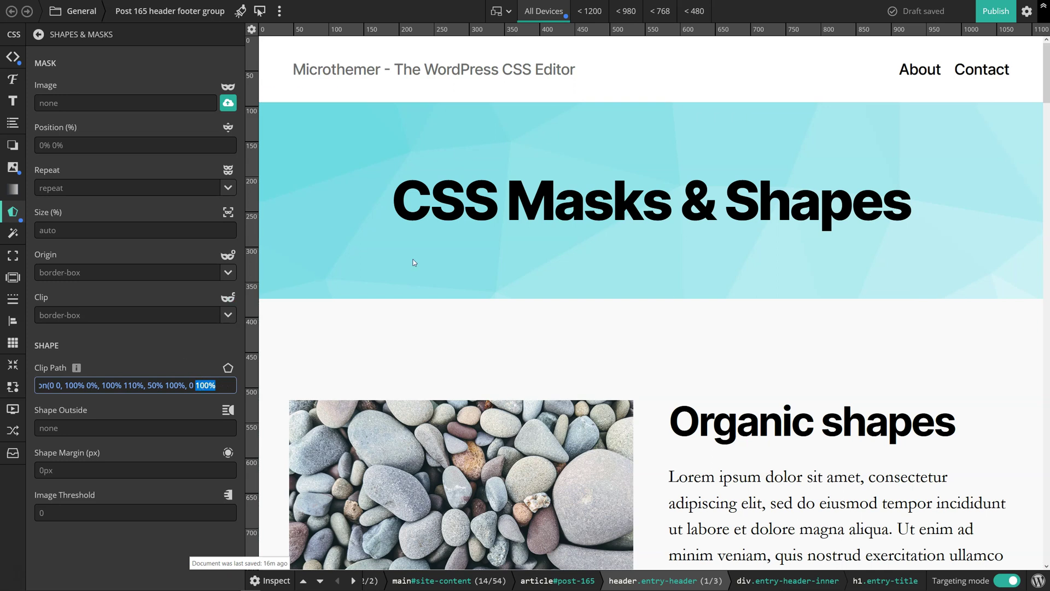
{"action": "left_click", "coordinate": [117, 385]}
Add a transition on the header's clip-path property with a 1s duration and the inView event
{"action": "left_click", "coordinate": [14, 431]}
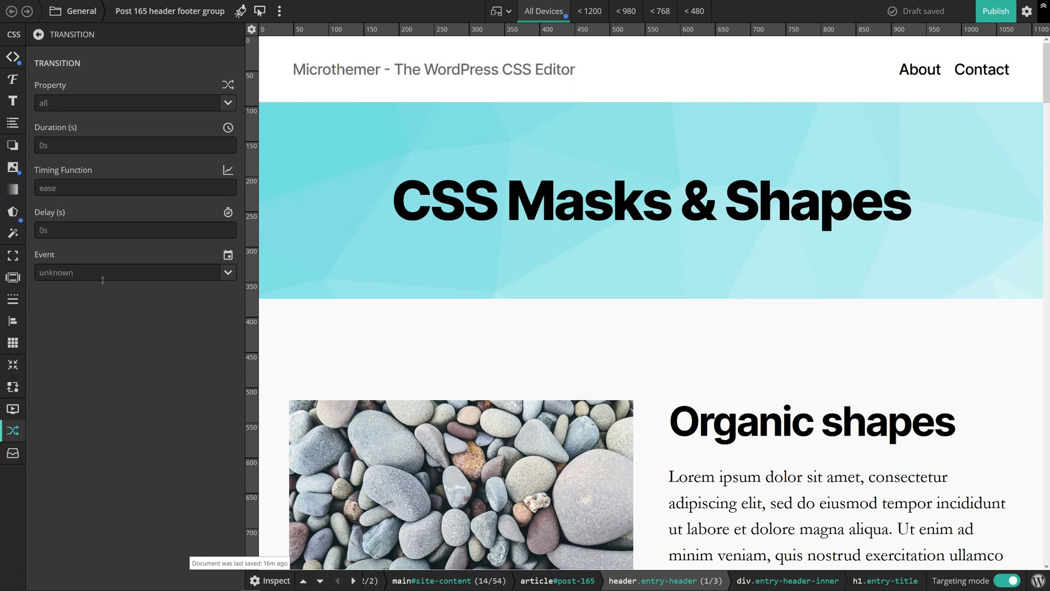
{"action": "left_click", "coordinate": [149, 107]}
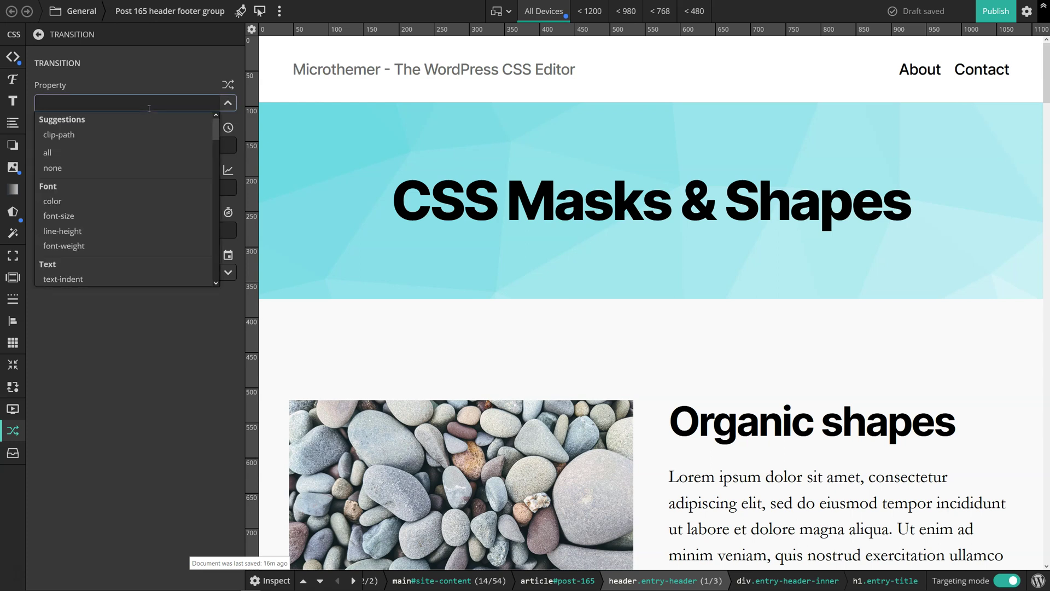
{"action": "type", "text": "clip-path"}
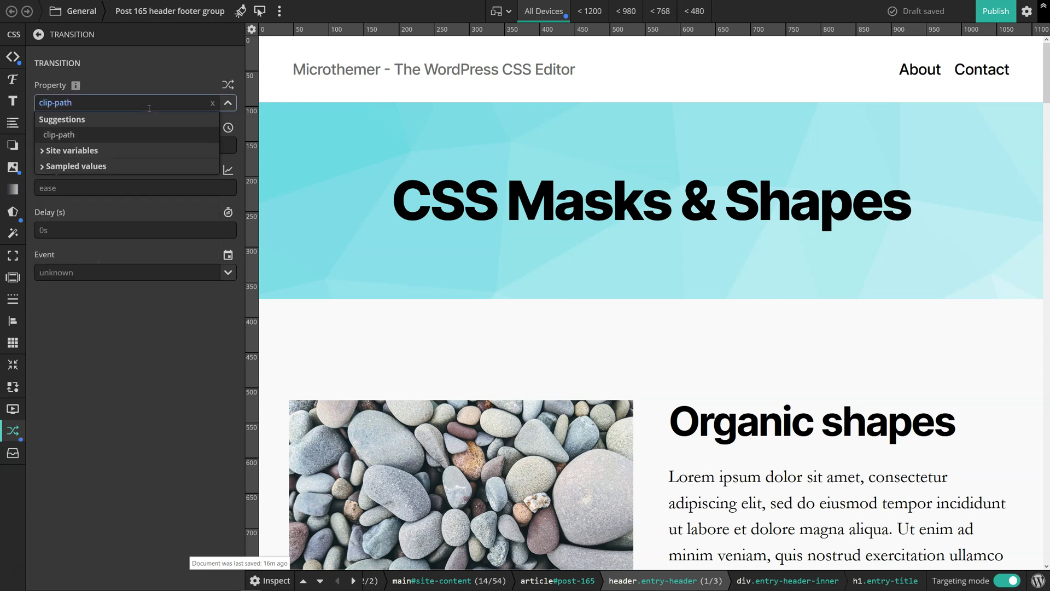
{"action": "left_click", "coordinate": [142, 135]}
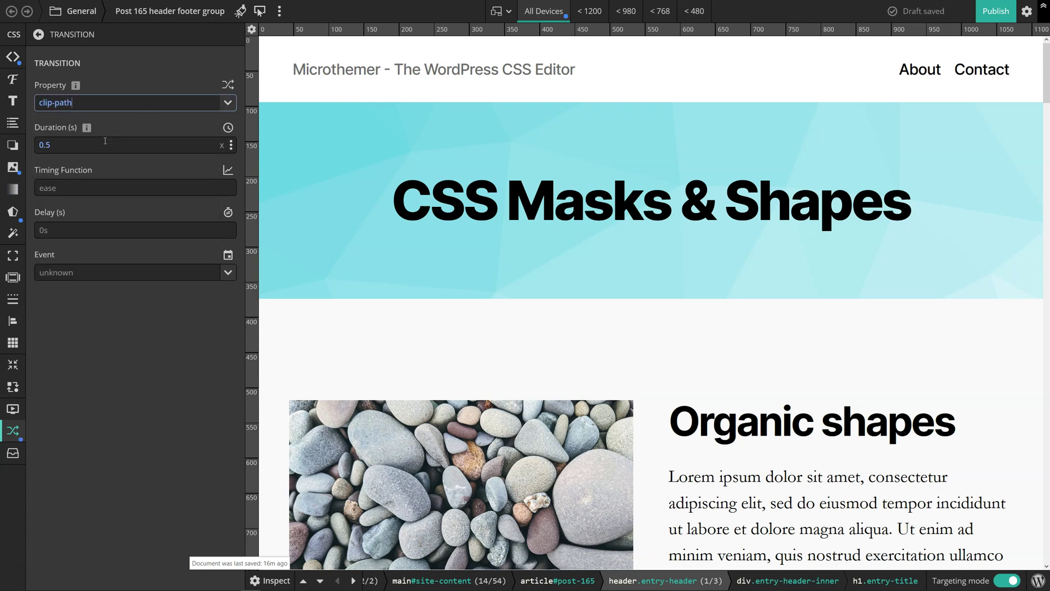
{"action": "left_click", "coordinate": [159, 148]}
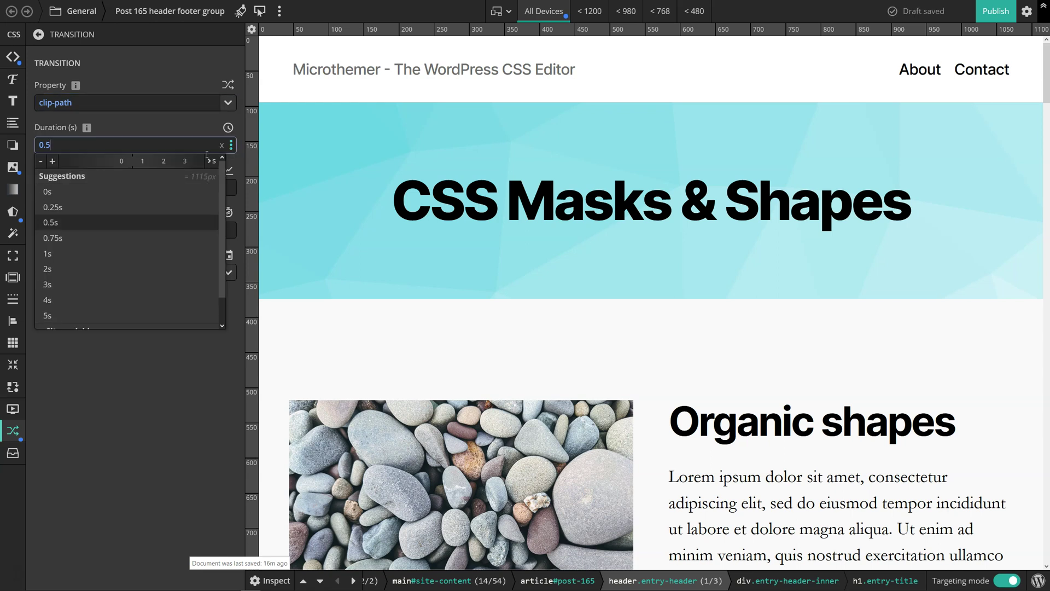
{"action": "left_click", "coordinate": [66, 255]}
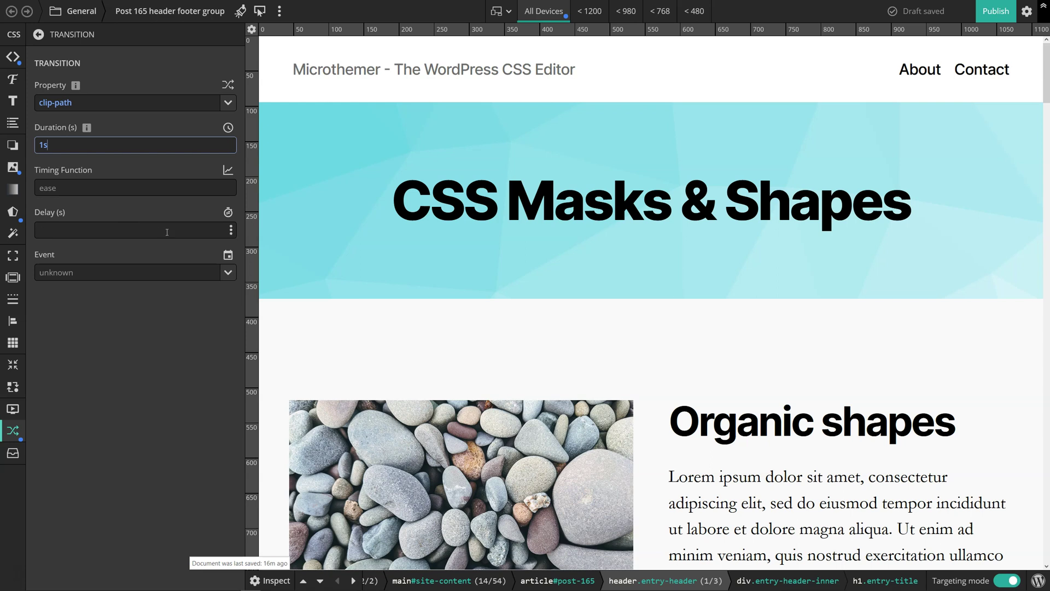
{"action": "left_click", "coordinate": [229, 274]}
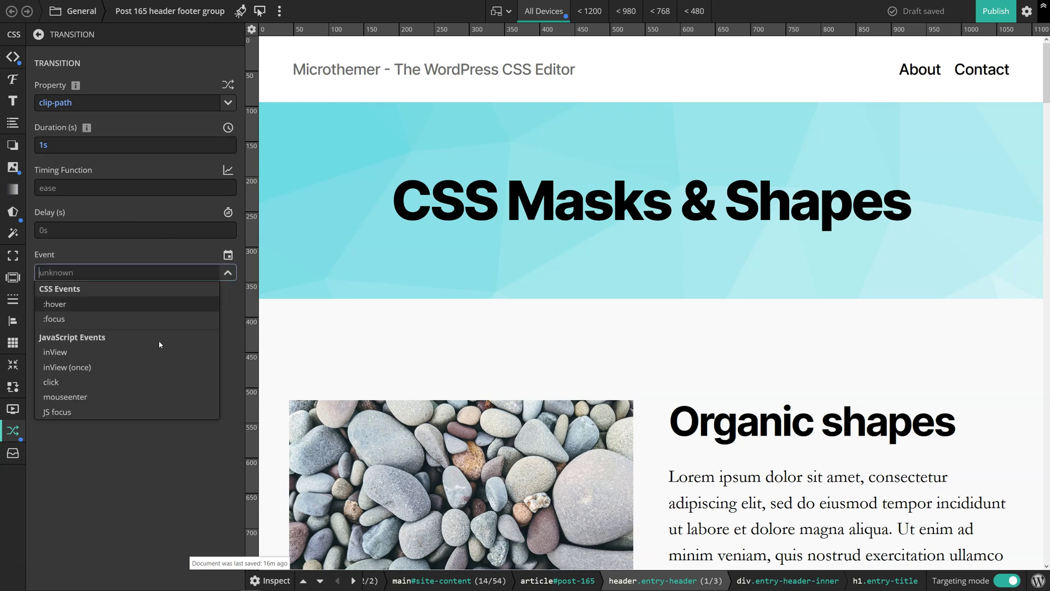
{"action": "left_click", "coordinate": [97, 354]}
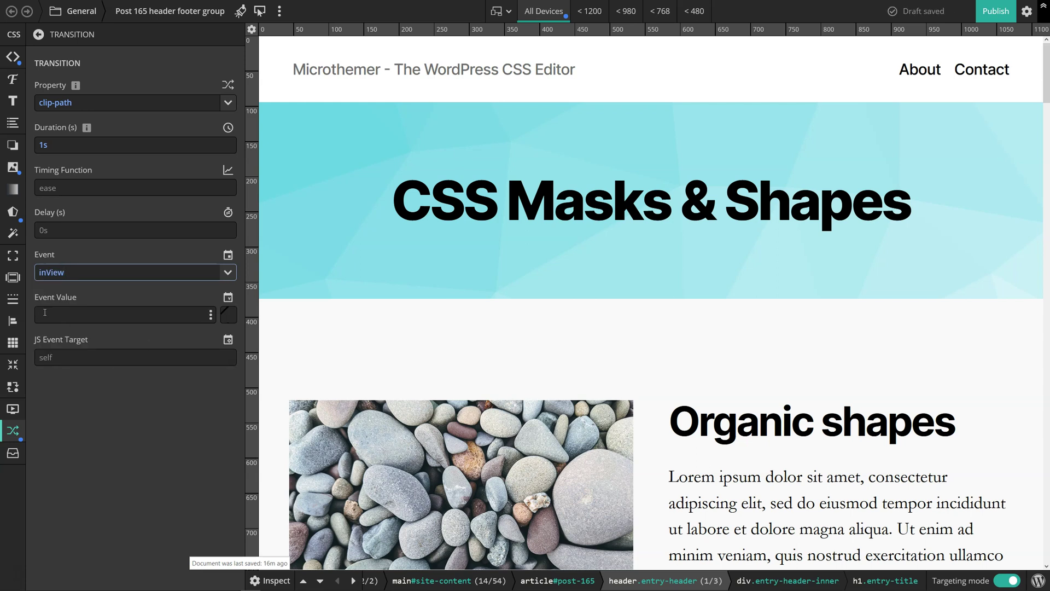
Set the header transition's event value to polygon(0 0, 100% 0%, 100% 80%, 50% 100%, 0 80%)
{"action": "left_click", "coordinate": [64, 316]}
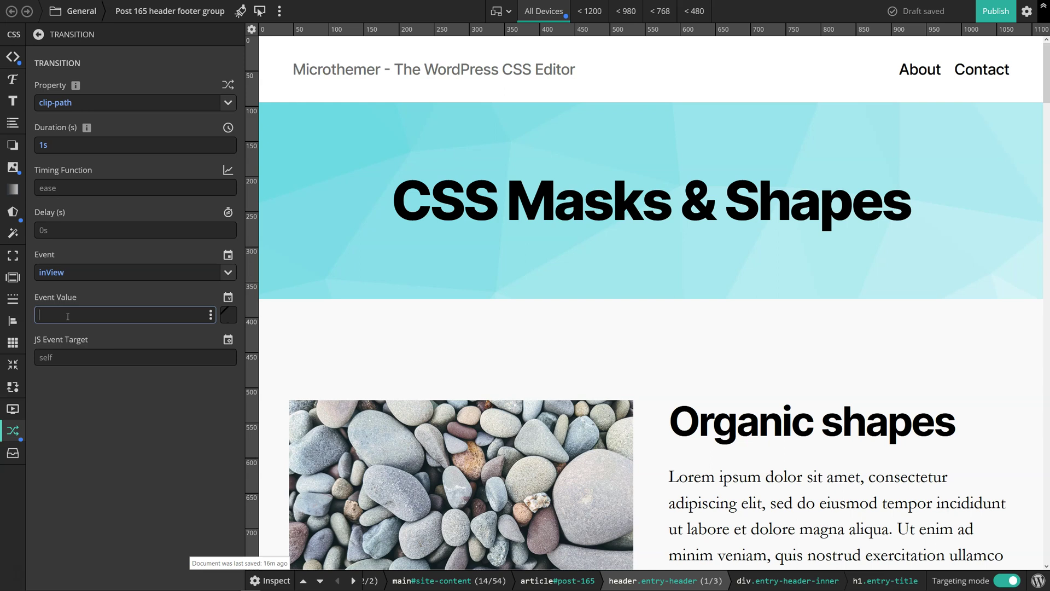
{"action": "type", "text": "polygon(0 0, 100% 0%, 100% 80%, 50% 100%, 0 80%)"}
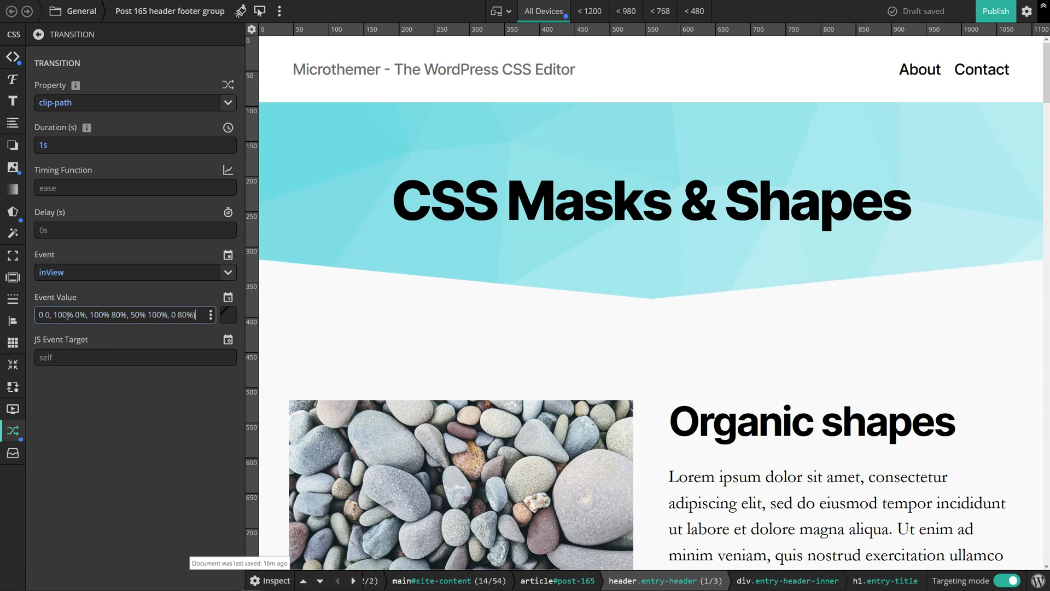
{"action": "key", "text": "Return"}
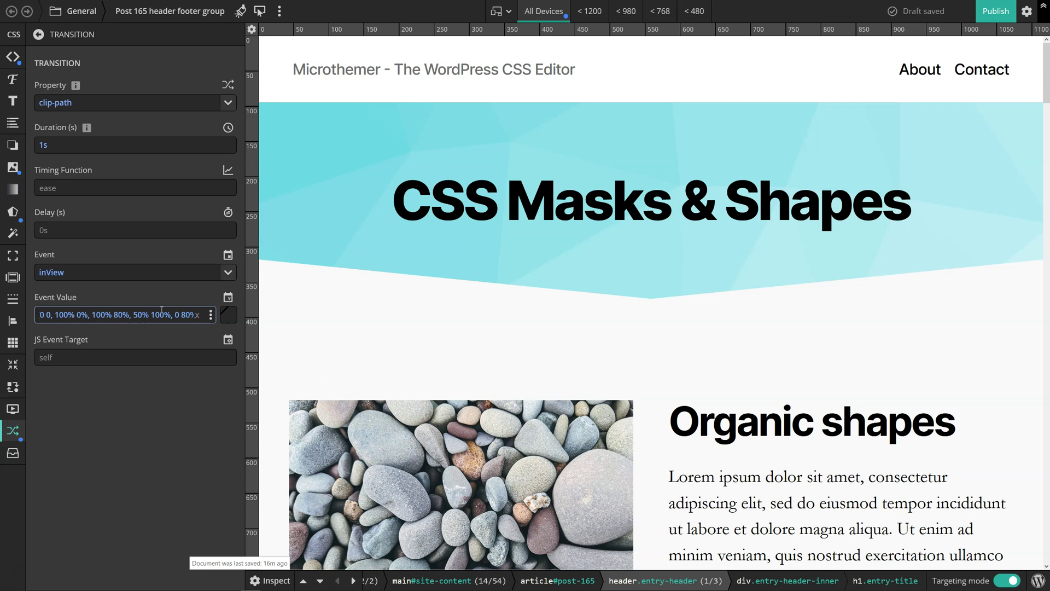
Select the pebble image beside "Organic shapes" and apply the [bottom to top] linear gradient as its mask image
{"action": "scroll", "coordinate": [515, 286], "scroll_direction": "down", "scroll_amount": 4}
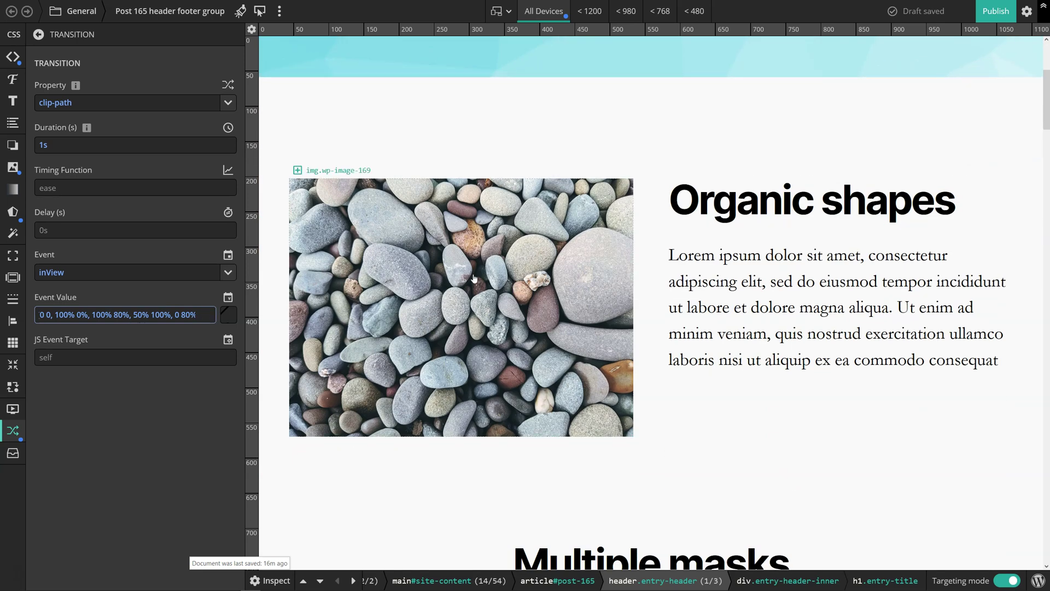
{"action": "left_click", "coordinate": [461, 245]}
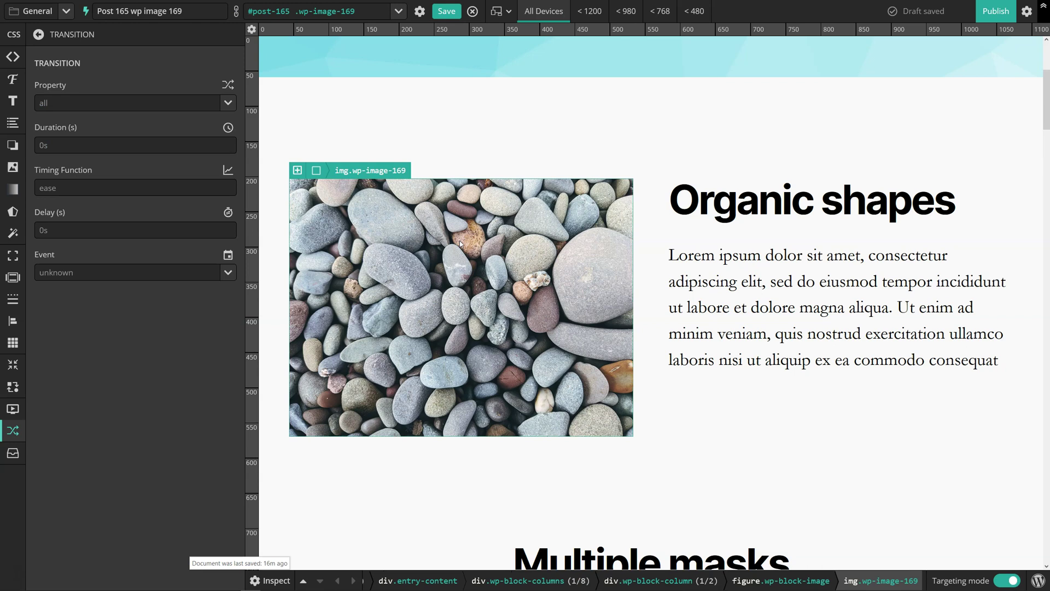
{"action": "left_click", "coordinate": [13, 212]}
{"action": "left_click", "coordinate": [126, 102]}
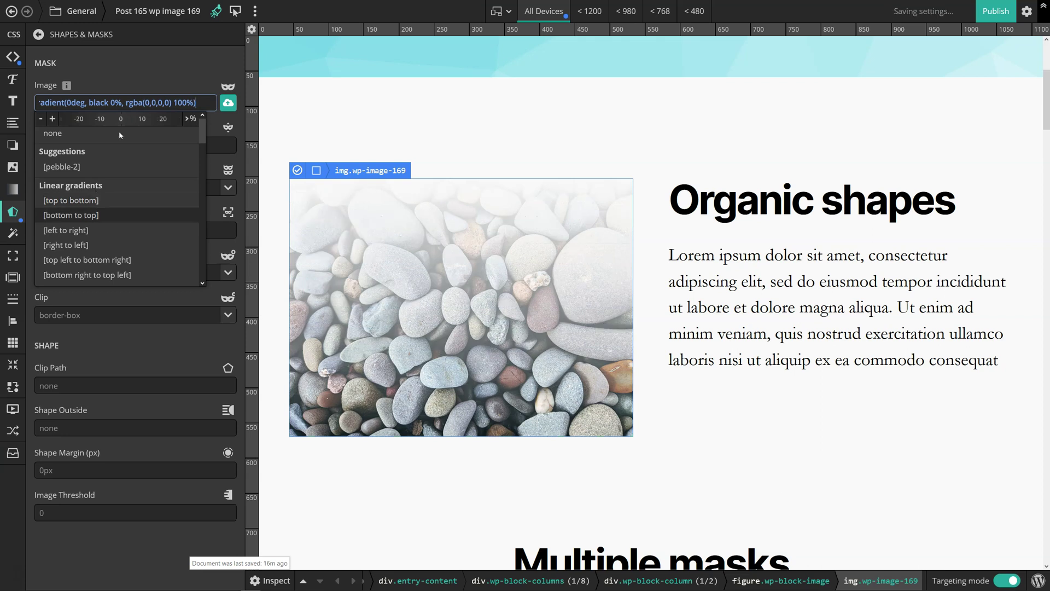
{"action": "left_click", "coordinate": [154, 63]}
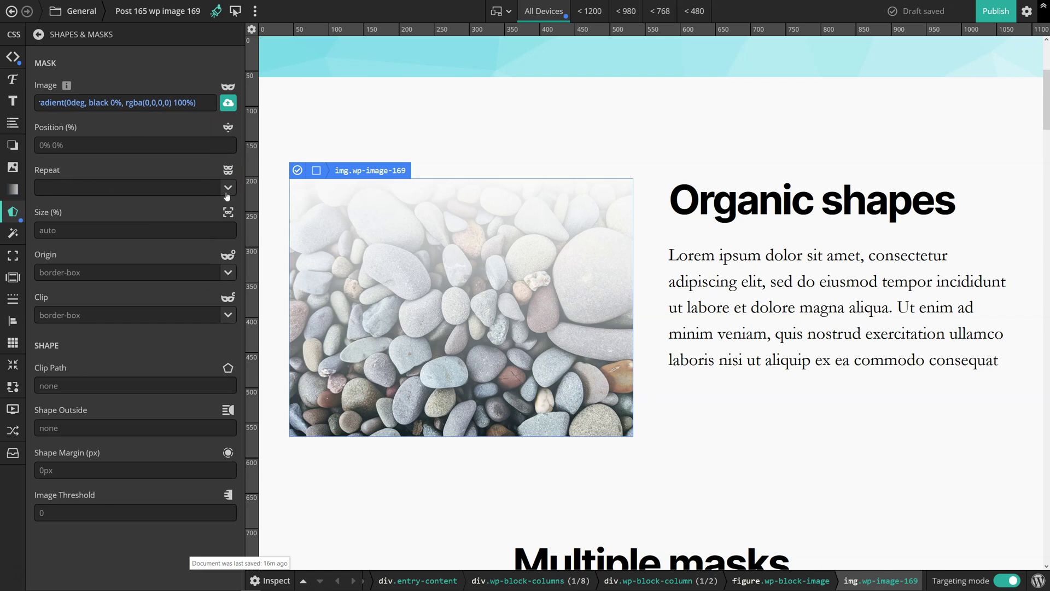
Set the pebble image's mask repeat to no-repeat and its mask size to cover
{"action": "left_click", "coordinate": [113, 190]}
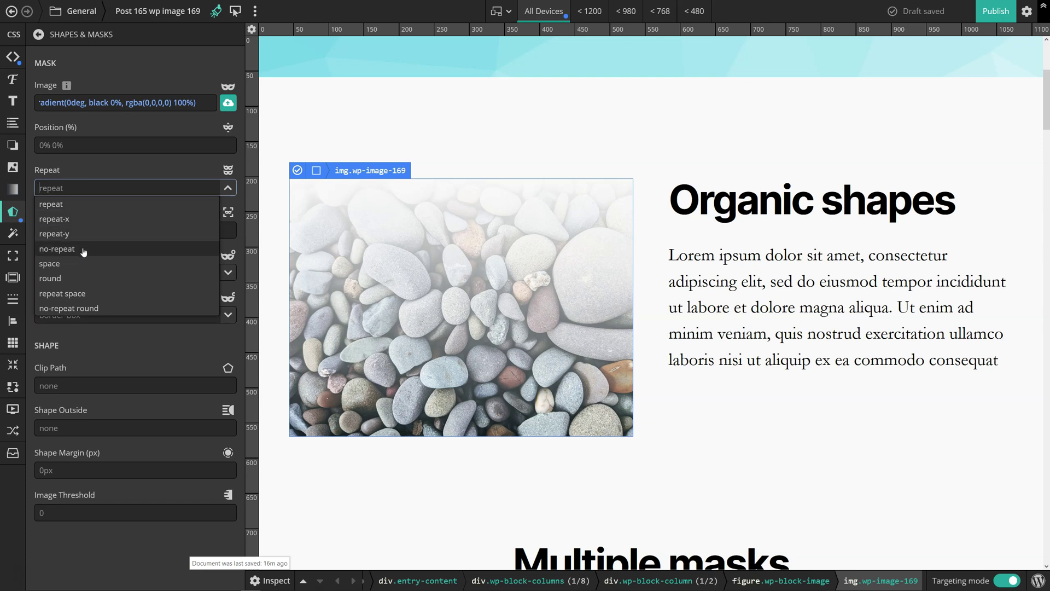
{"action": "left_click", "coordinate": [83, 250]}
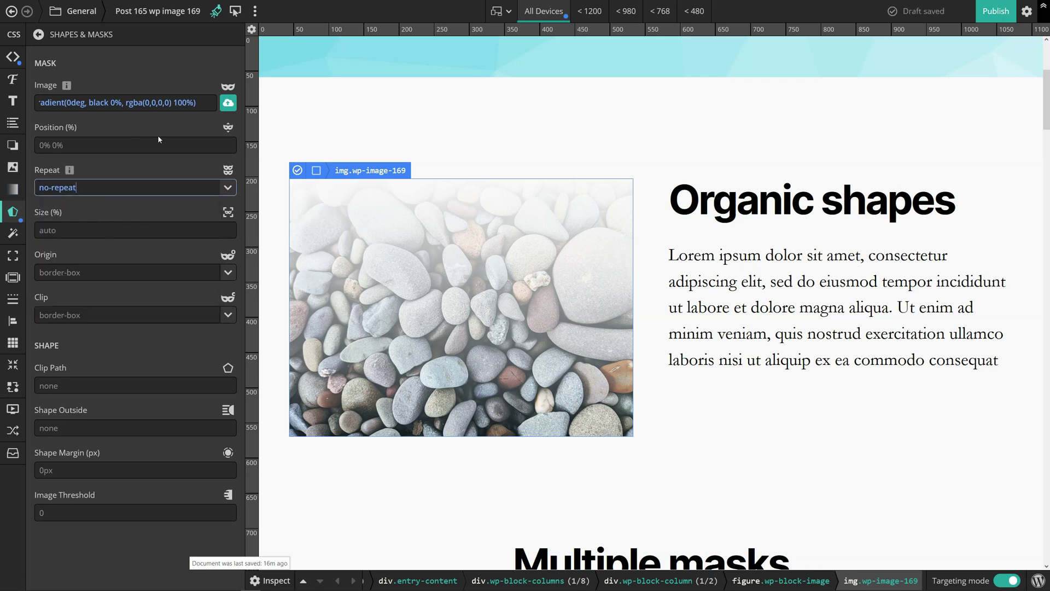
{"action": "left_click", "coordinate": [146, 235]}
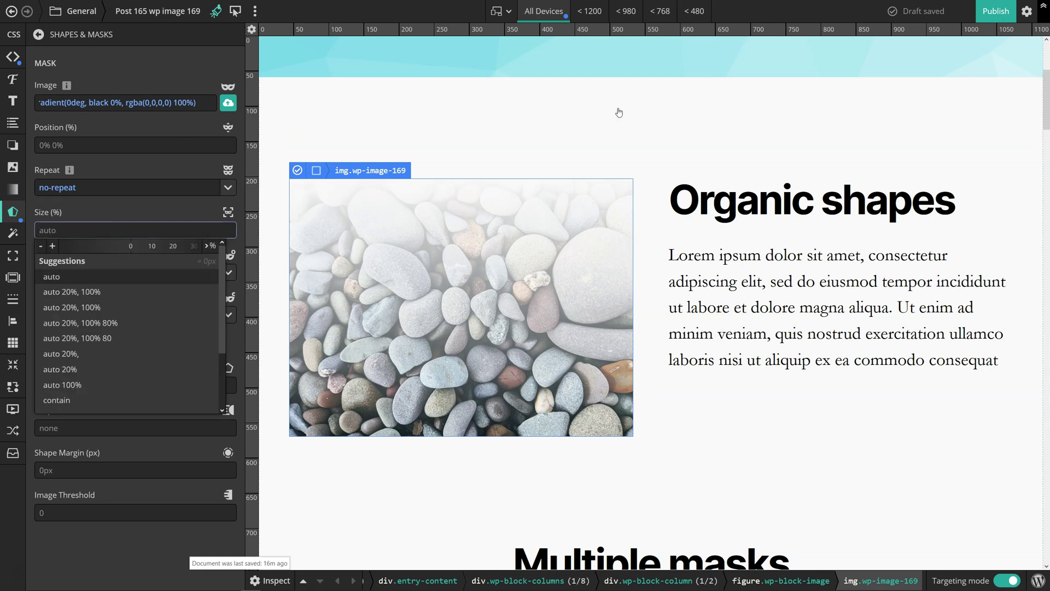
{"action": "scroll", "coordinate": [131, 323], "scroll_direction": "down", "scroll_amount": 2}
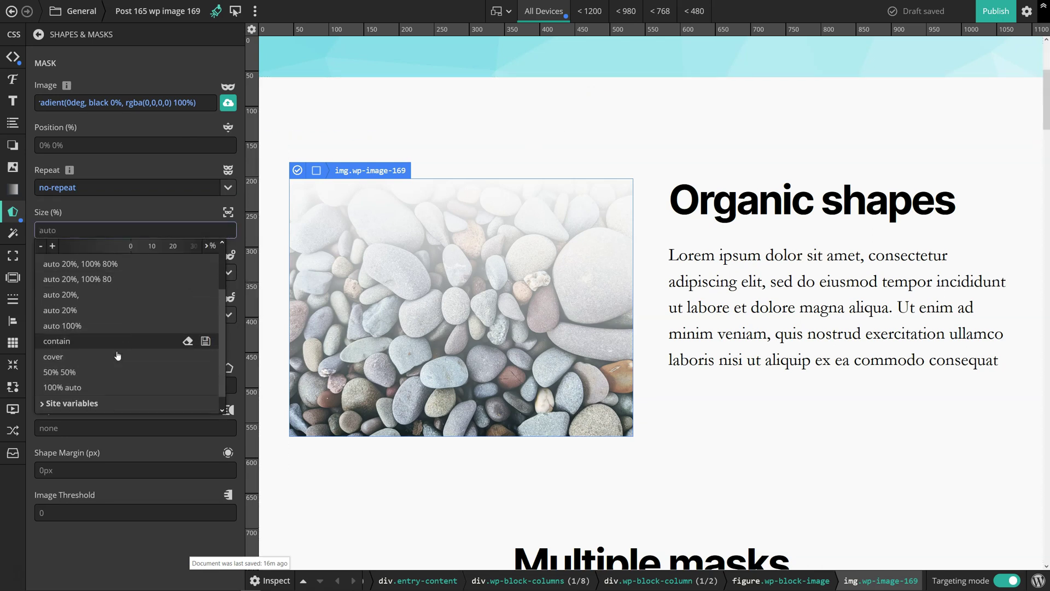
{"action": "left_click", "coordinate": [78, 355]}
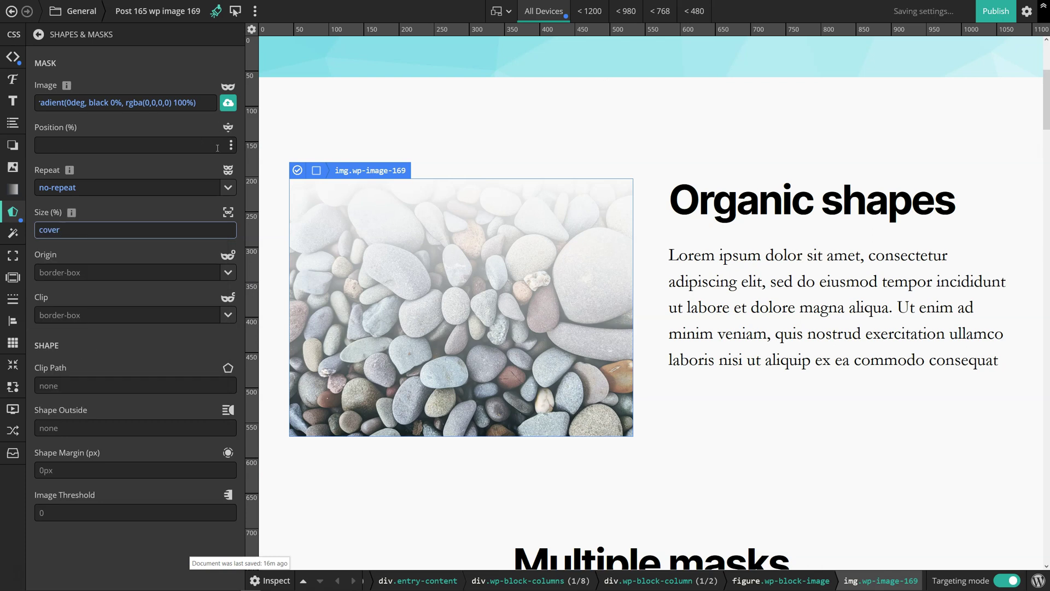
Try the linear gradient mask presets on the pebble image, from [top to bottom] through [bottom left to top right]
{"action": "left_click", "coordinate": [211, 108]}
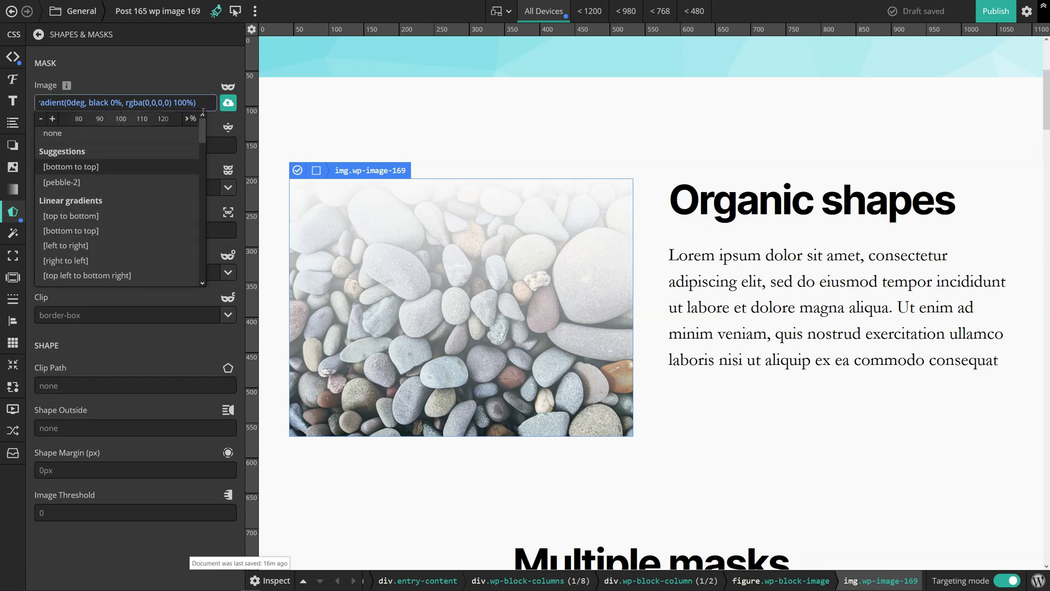
{"action": "key", "text": "Down"}
{"action": "key", "text": "Down"}
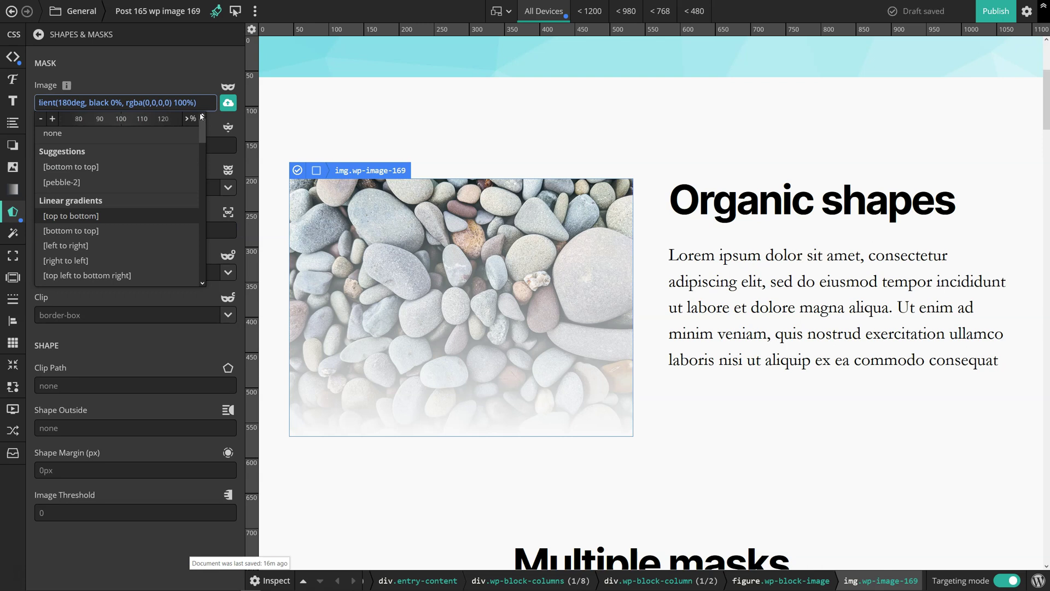
{"action": "key", "text": "Down"}
{"action": "key", "text": "Down"}
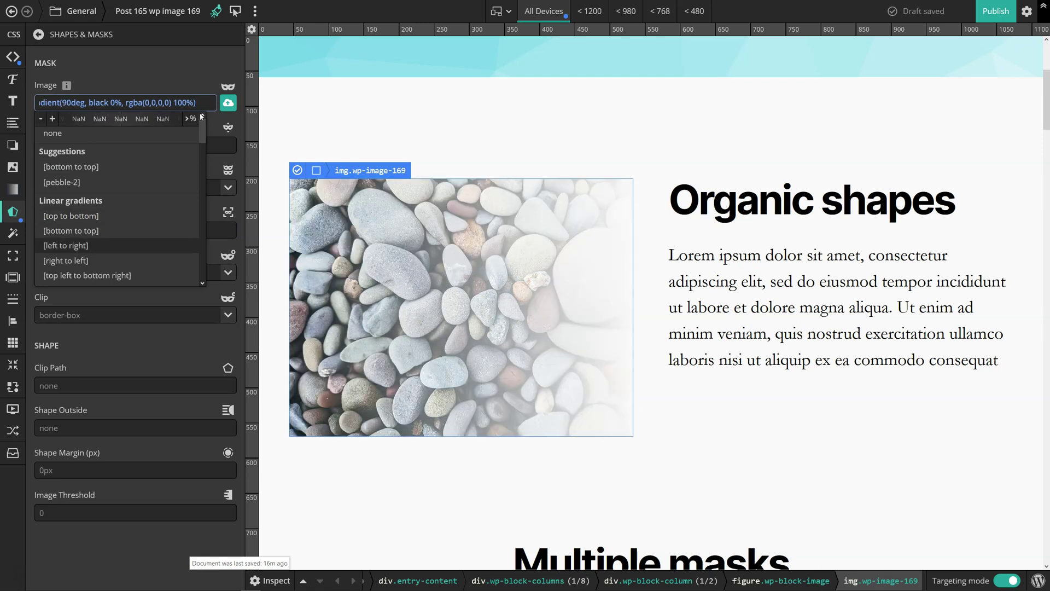
{"action": "key", "text": "Down"}
{"action": "key", "text": "Down"}
{"action": "key", "text": "Down"}
{"action": "key", "text": "Down"}
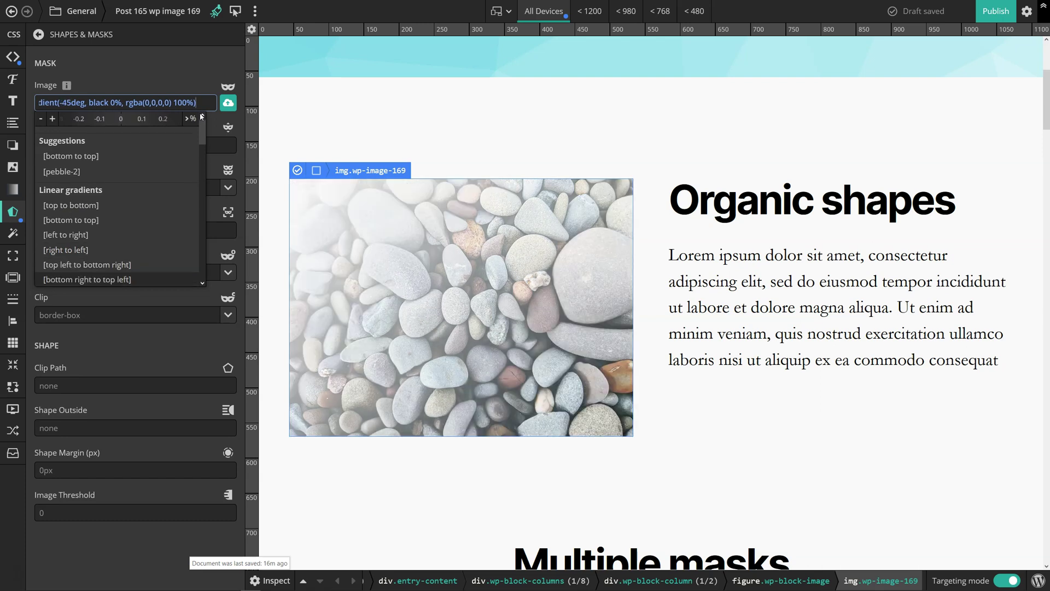
{"action": "key", "text": "Down"}
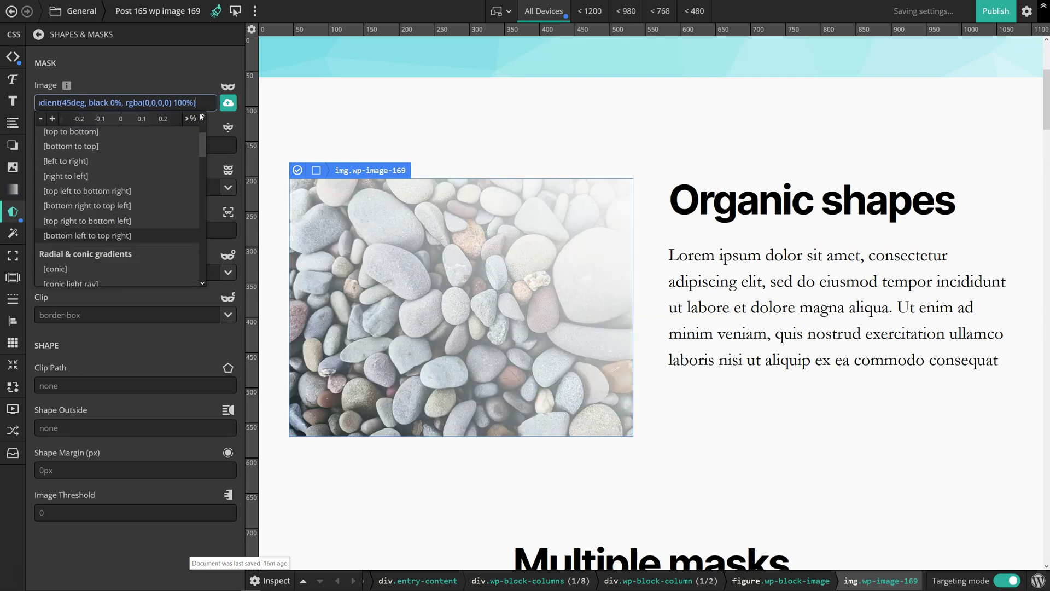
Try the conic and radial mask presets on the pebble image, from [conic] through [radial fade in]
{"action": "key", "text": "Down"}
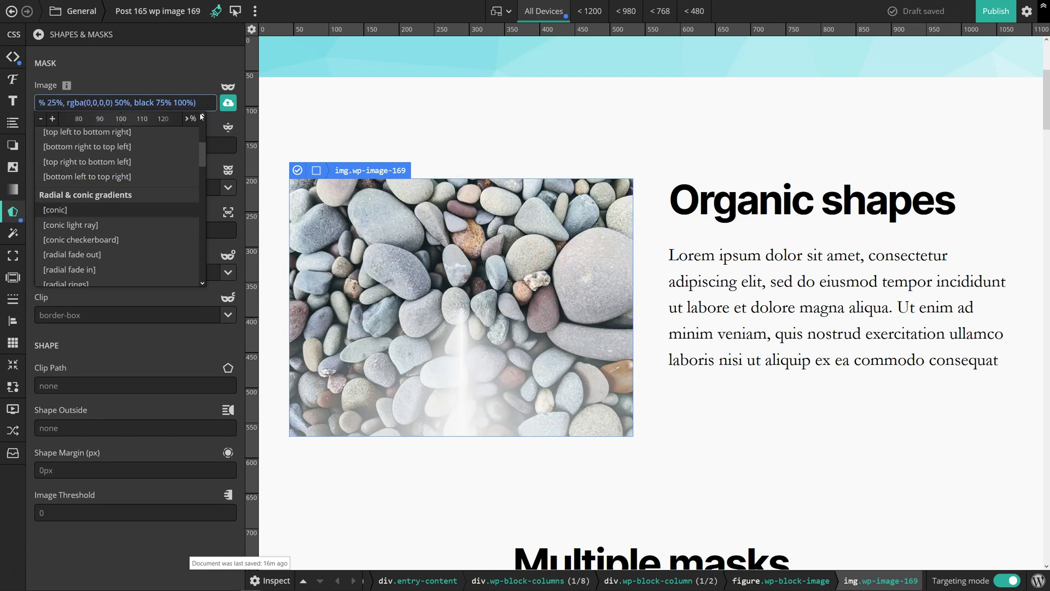
{"action": "key", "text": "Down"}
{"action": "key", "text": "Down"}
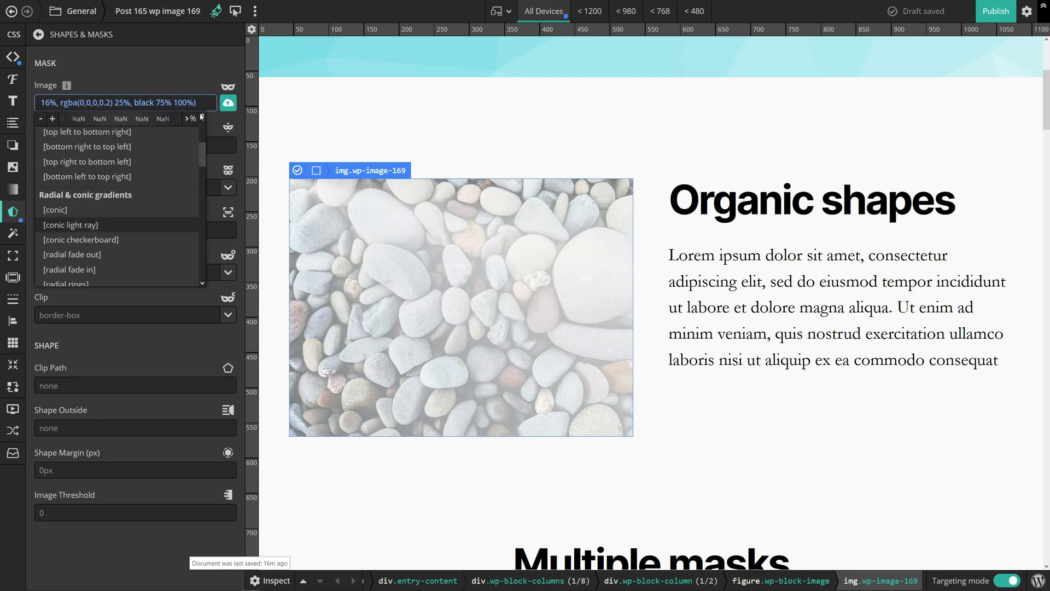
{"action": "key", "text": "Down"}
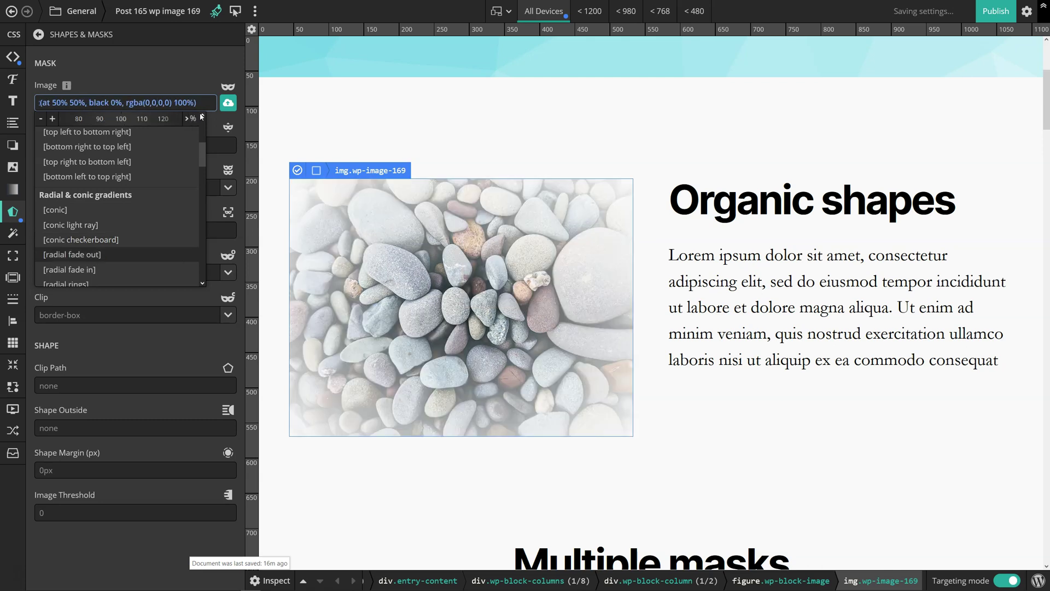
{"action": "key", "text": "Down"}
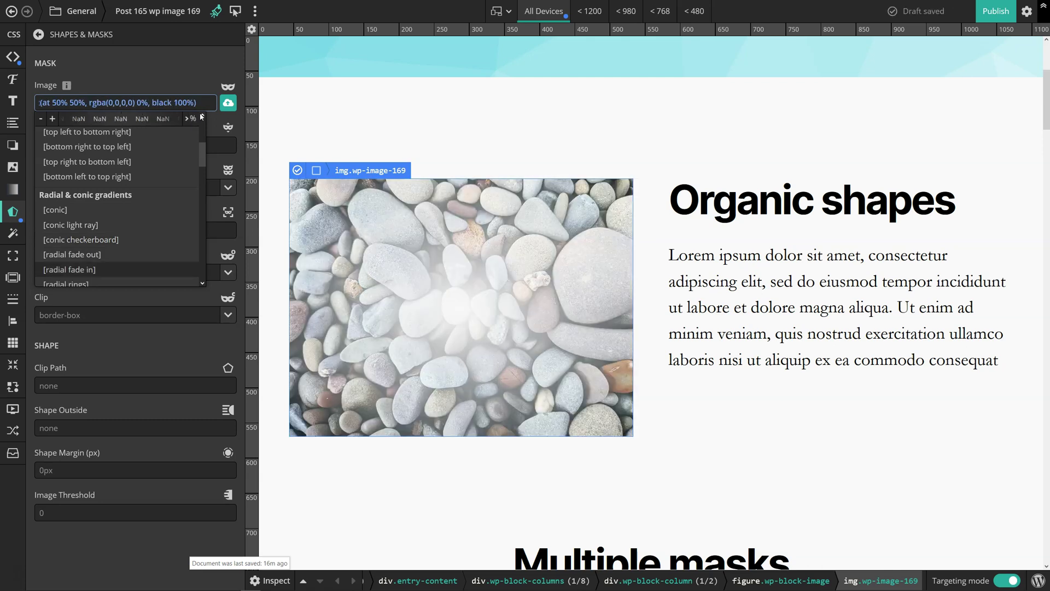
Try the [radial rings] mask preset and highlight "repeating-radial" in the mask image value
{"action": "scroll", "coordinate": [159, 207], "scroll_direction": "up", "scroll_amount": 1}
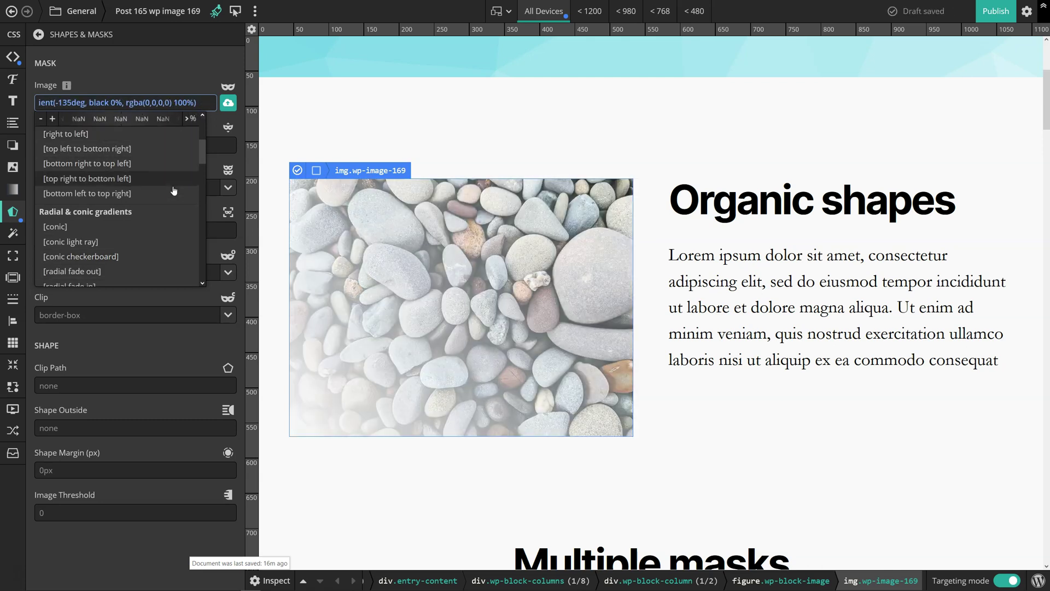
{"action": "scroll", "coordinate": [158, 204], "scroll_direction": "down", "scroll_amount": 1}
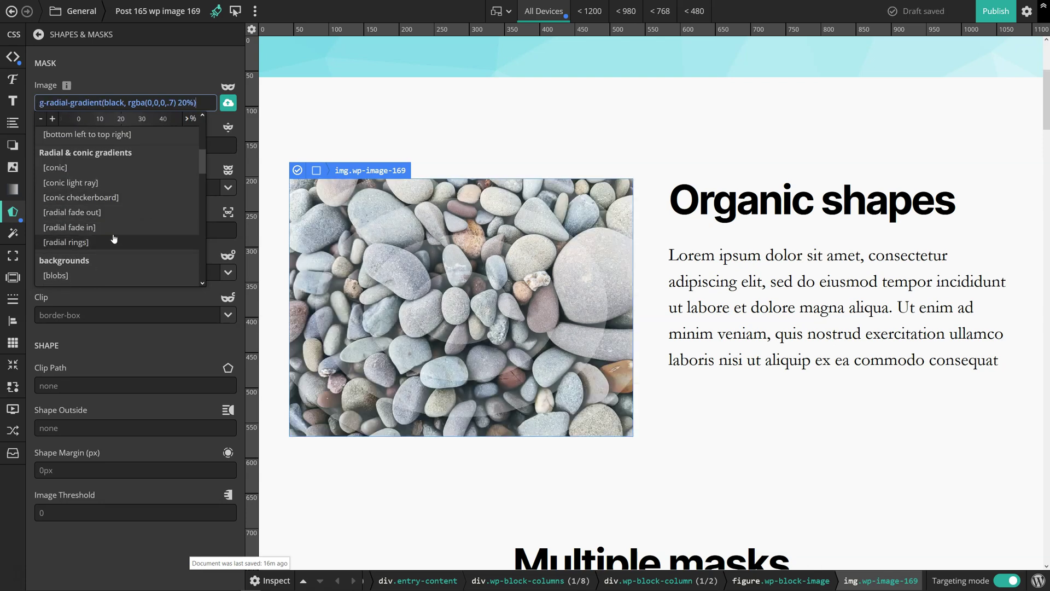
{"action": "left_click", "coordinate": [61, 103]}
{"action": "double_click", "coordinate": [62, 104]}
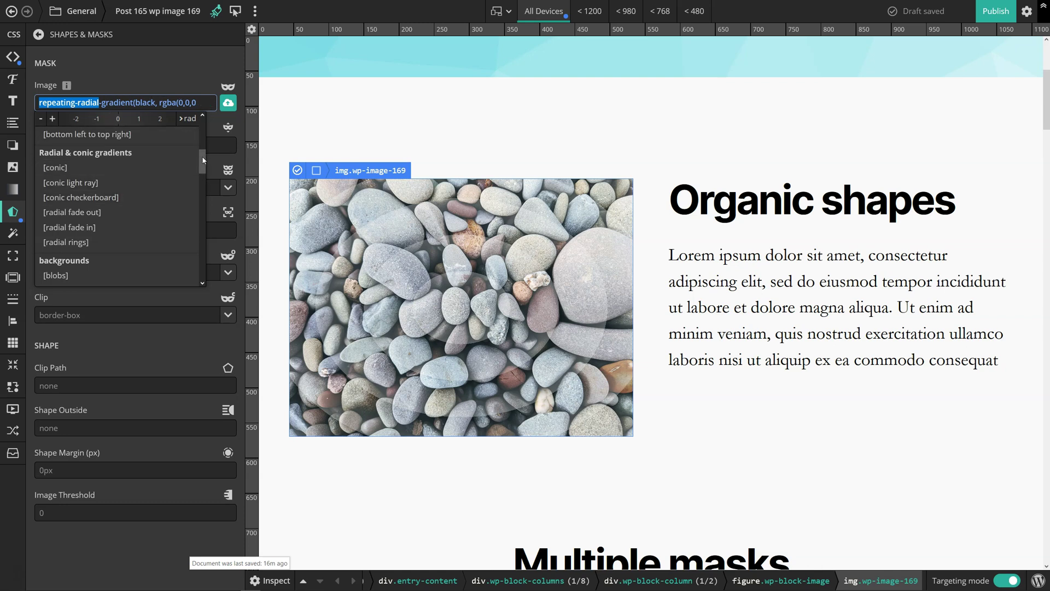
Try the [blobs] and [dolphin] SVG masks on the pebble image, and settle on the [gold-fish] mask
{"action": "scroll", "coordinate": [203, 159], "scroll_direction": "down", "scroll_amount": 3}
{"action": "left_click", "coordinate": [110, 246]}
{"action": "left_click", "coordinate": [110, 245]}
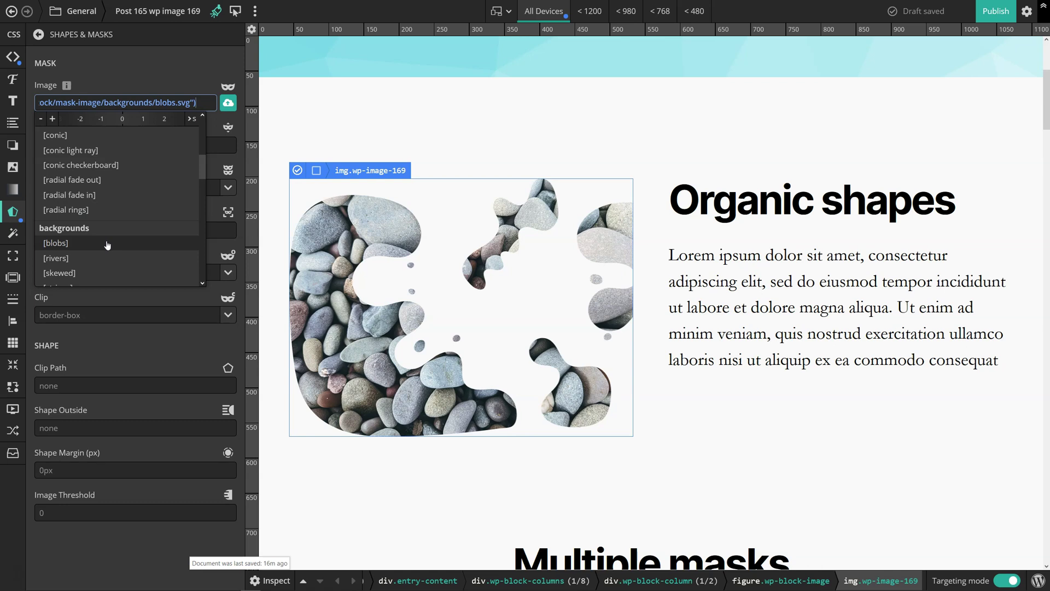
{"action": "scroll", "coordinate": [108, 246], "scroll_direction": "down", "scroll_amount": 3}
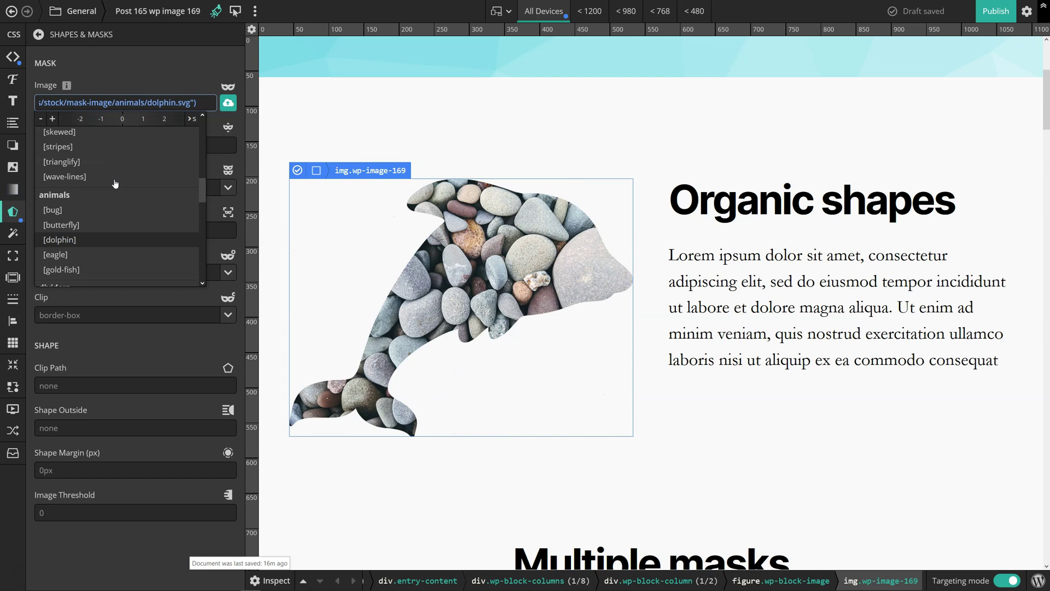
{"action": "key", "text": "Down"}
{"action": "key", "text": "Down"}
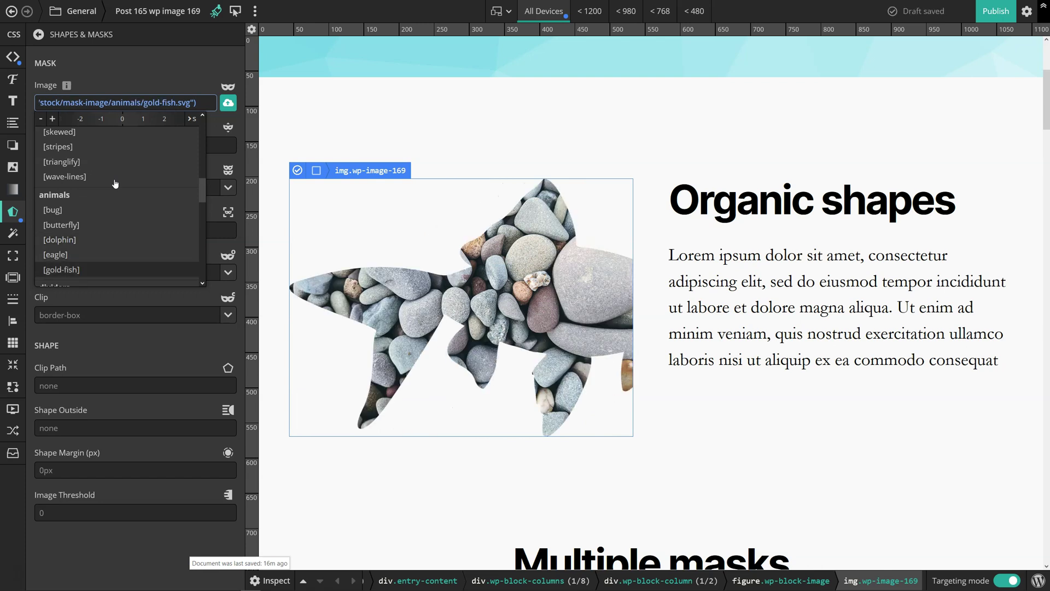
{"action": "left_click", "coordinate": [203, 68]}
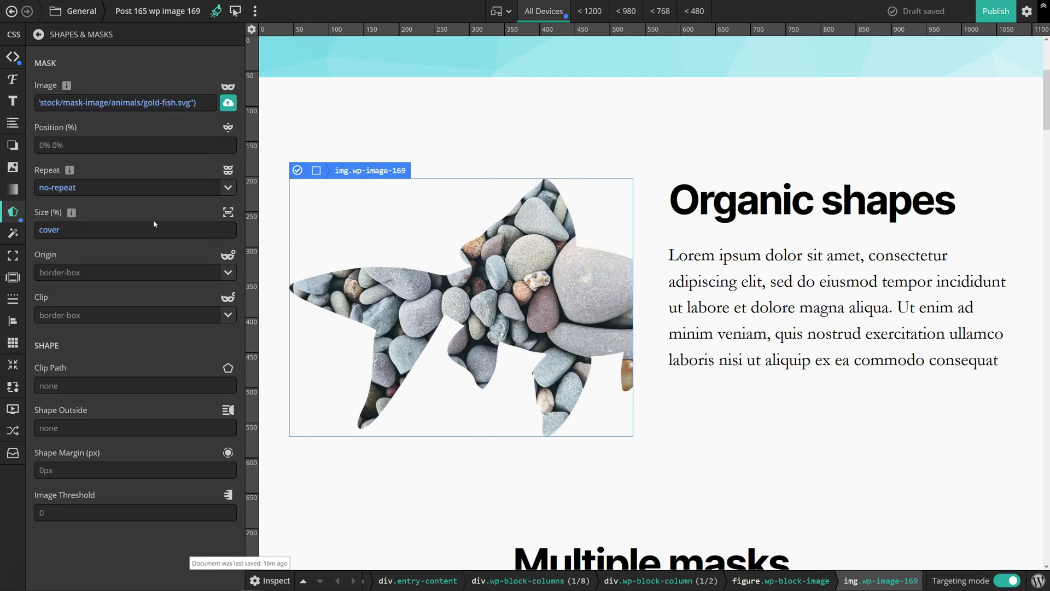